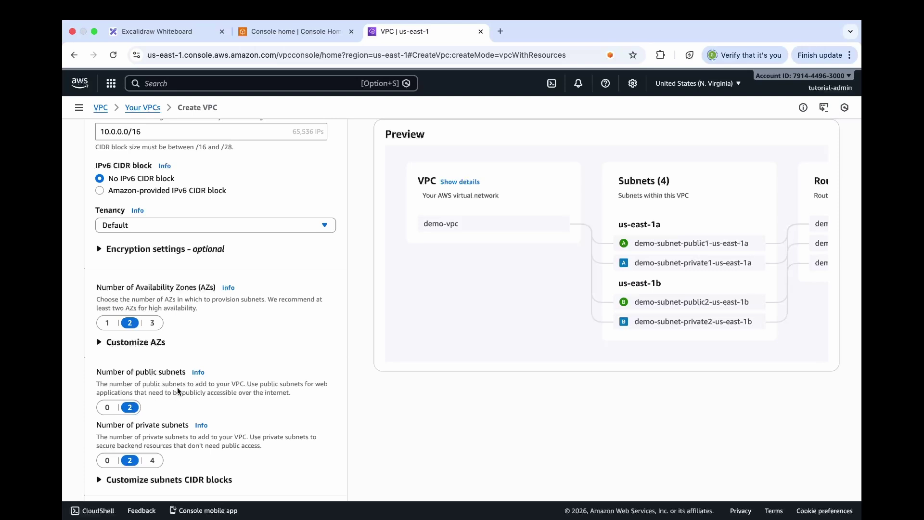
- Set the VPC endpoints option to None in the VPC creation form, keeping two public and two private subnets
scroll(131, 407, down, 1)
scroll(131, 407, down, 2)
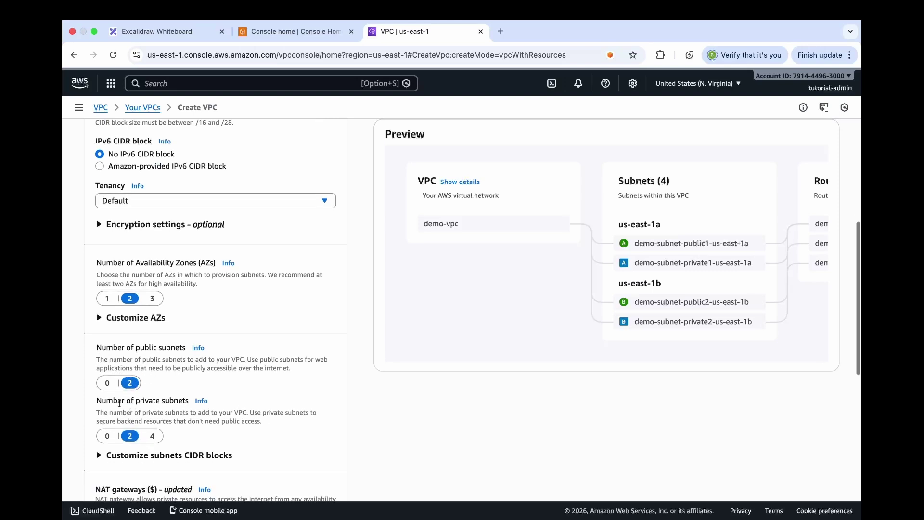
scroll(153, 408, down, 2)
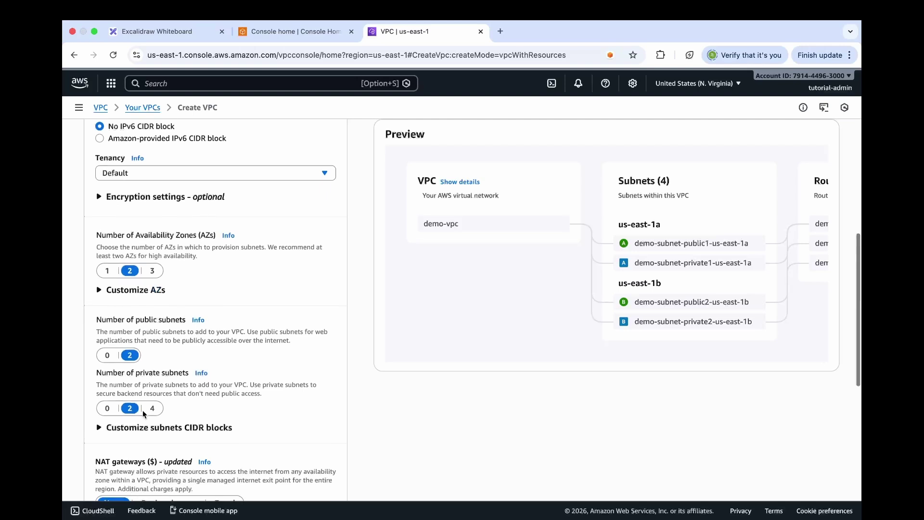
scroll(141, 414, down, 2)
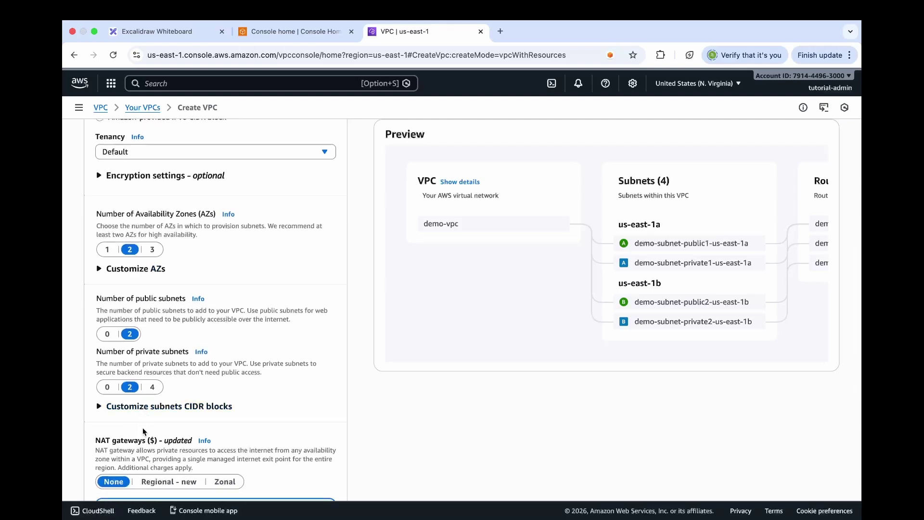
scroll(143, 431, down, 5)
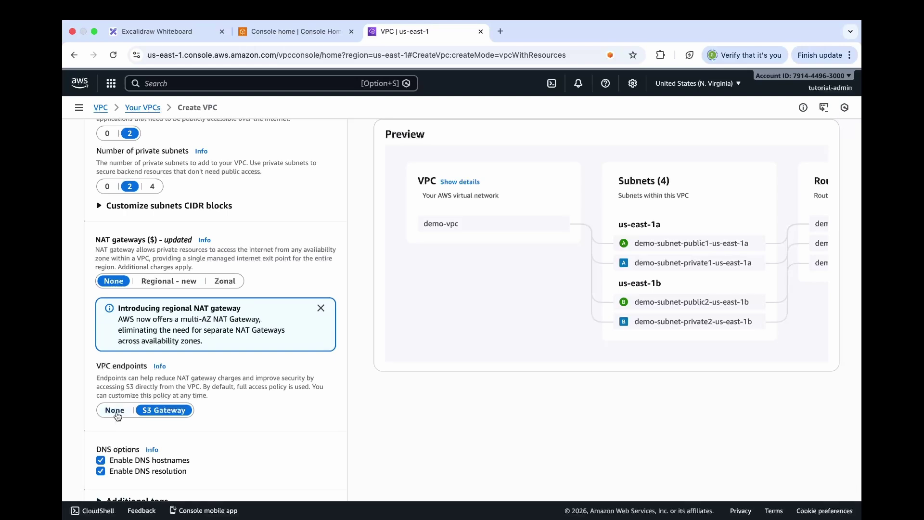
click(117, 411)
scroll(166, 446, down, 2)
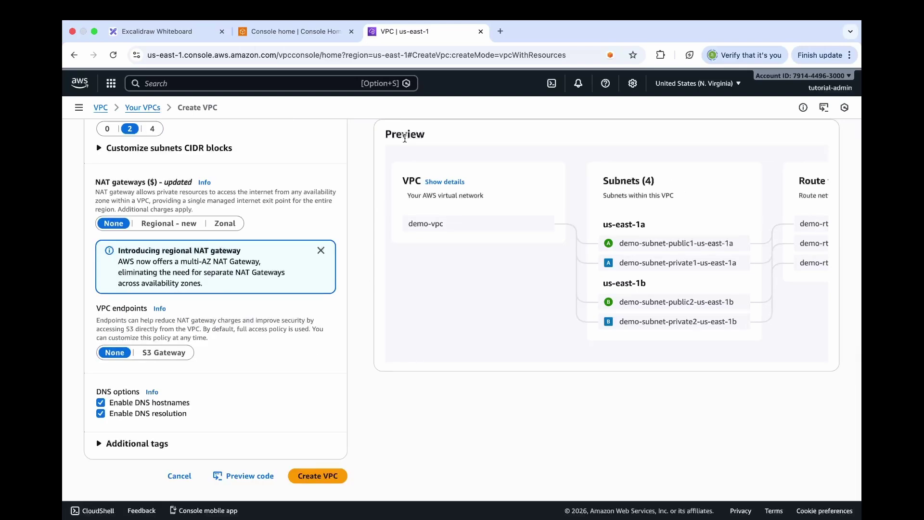
- Examine the VPC preview diagram, following the subnets in each availability zone through the route tables to the network connections
drag(385, 135, 437, 134)
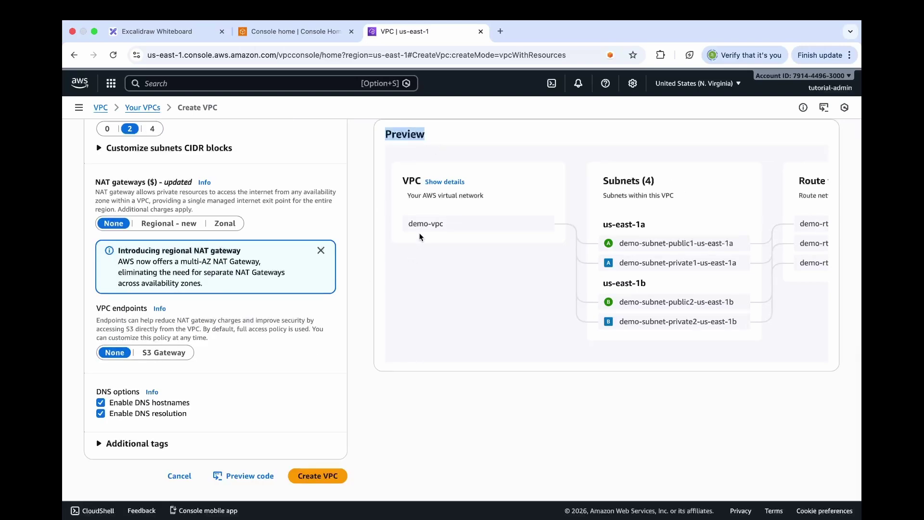
scroll(501, 307, right, 5)
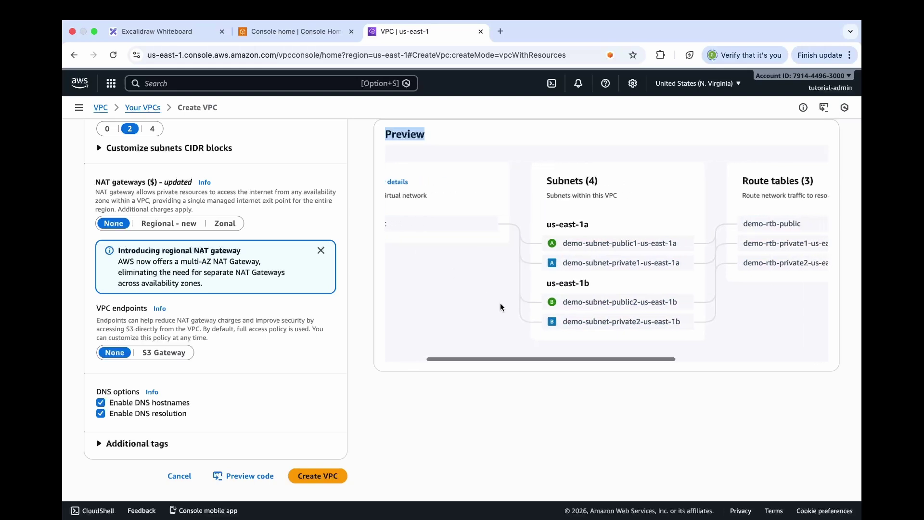
drag(513, 180, 567, 182)
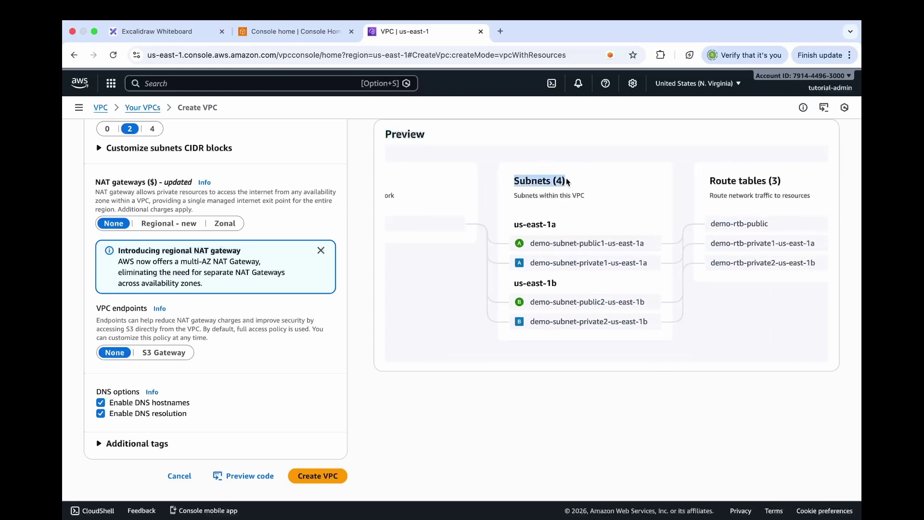
click(534, 221)
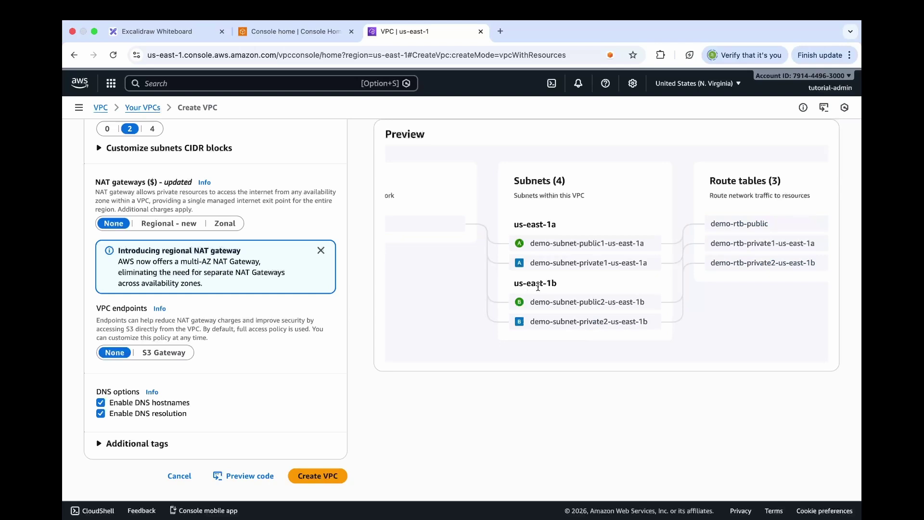
scroll(571, 274, right, 3)
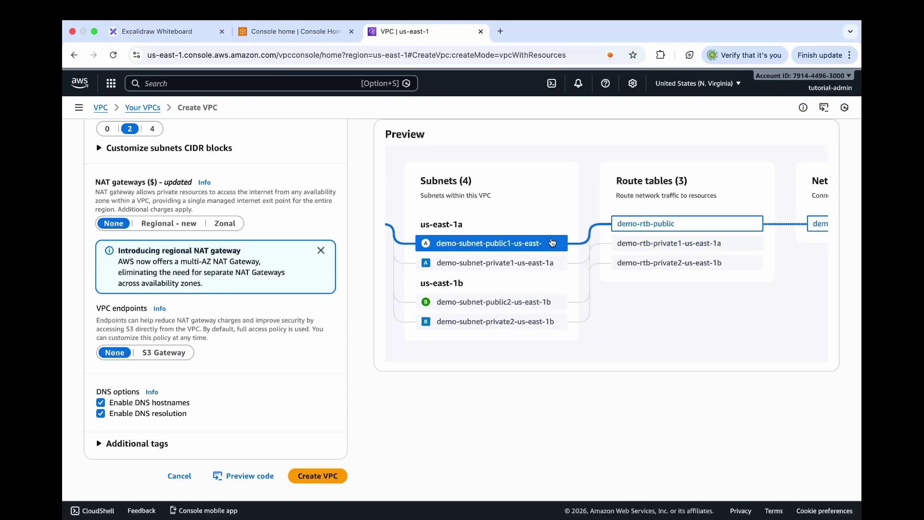
scroll(644, 232, right, 2)
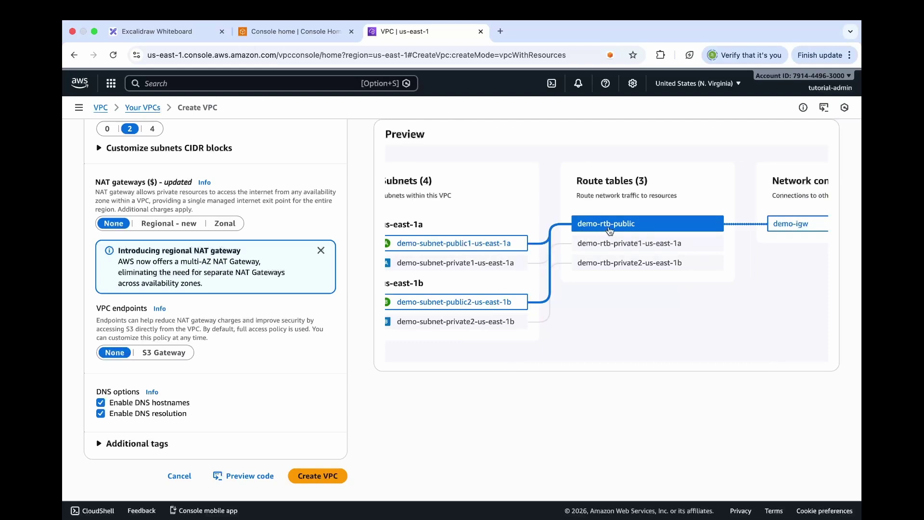
scroll(624, 231, right, 4)
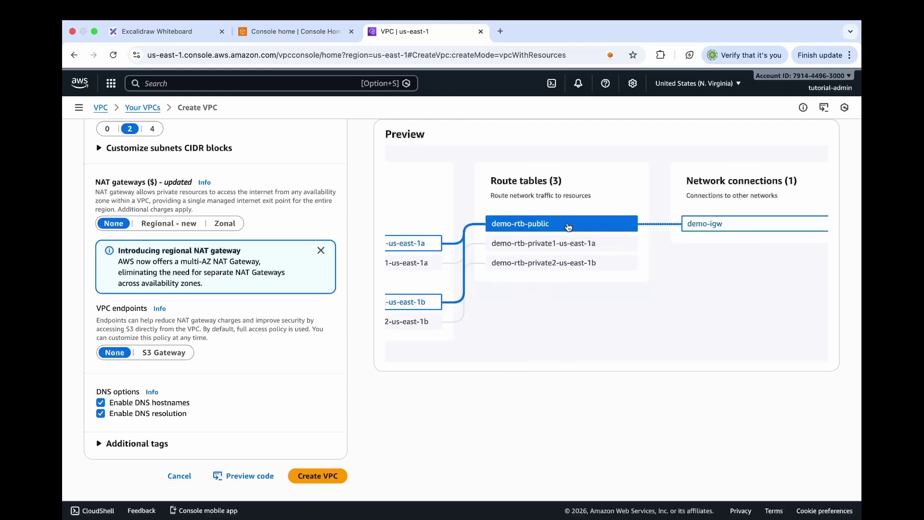
scroll(568, 227, right, 1)
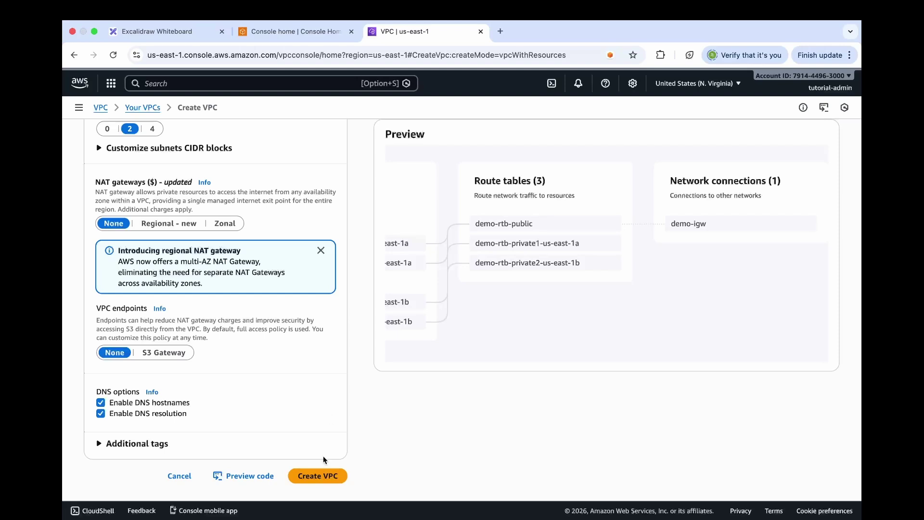
- Create demo-vpc with its configured resources and open the new VPC's details page
click(322, 481)
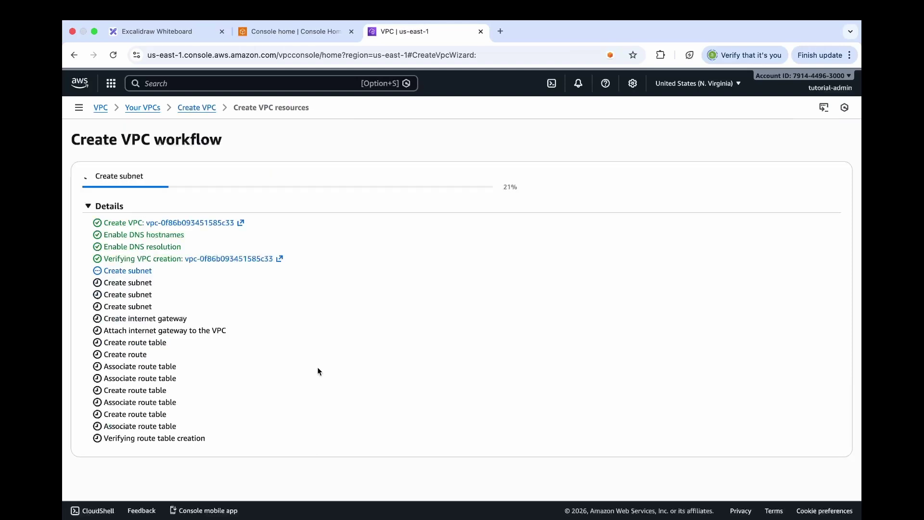
scroll(318, 369, down, 1)
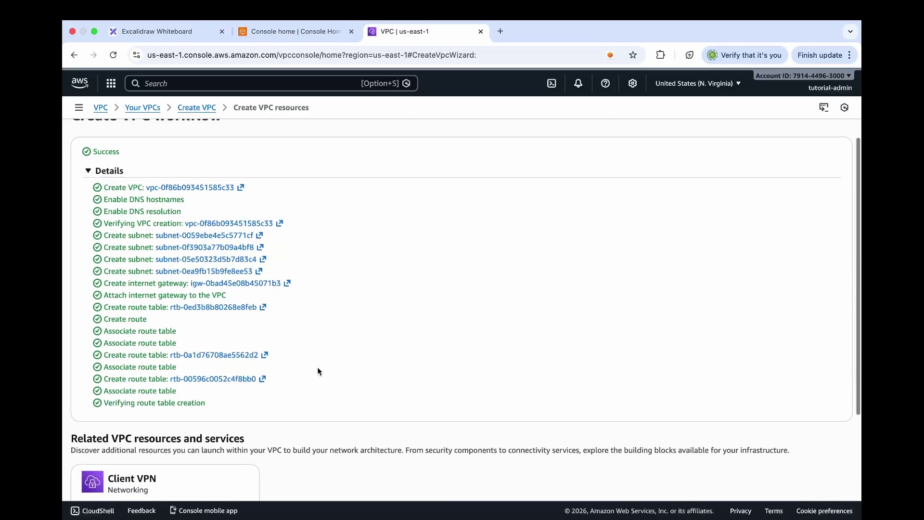
scroll(317, 372, down, 4)
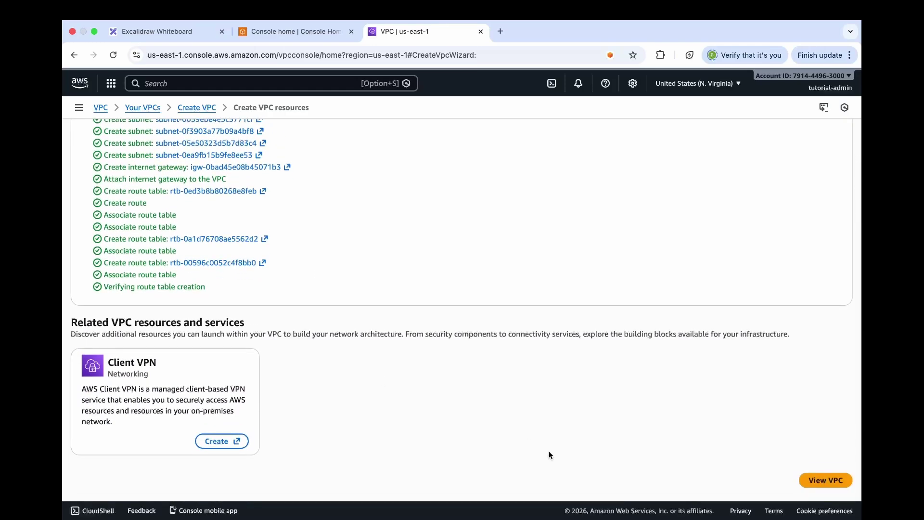
click(811, 488)
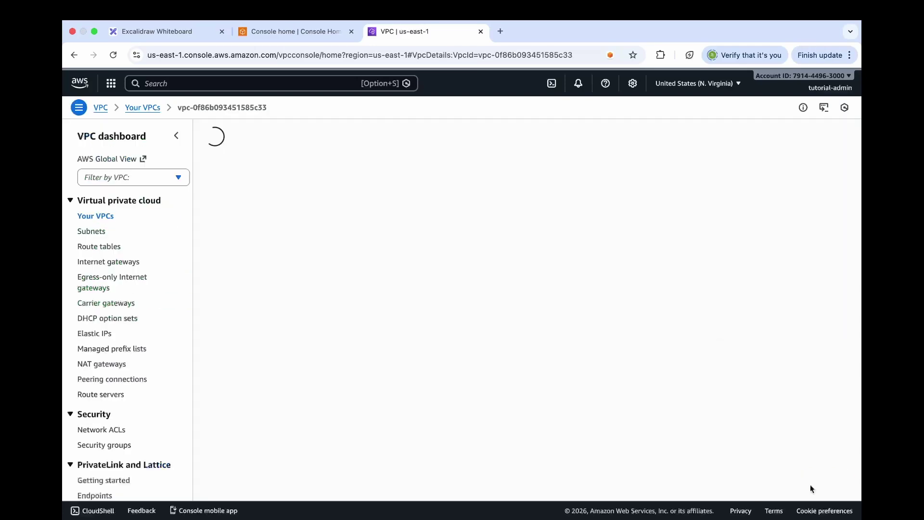
- Review the resource map and the details of demo-vpc
scroll(426, 410, down, 3)
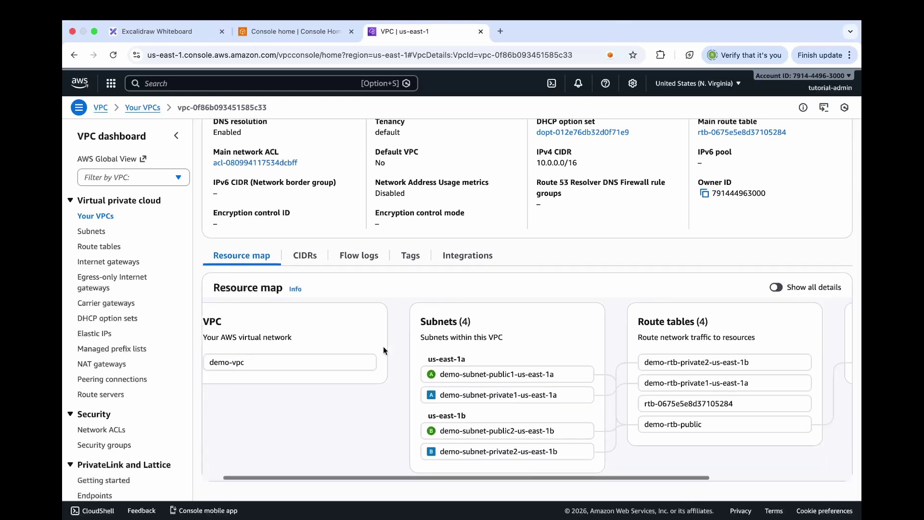
scroll(386, 352, right, 5)
scroll(510, 319, left, 5)
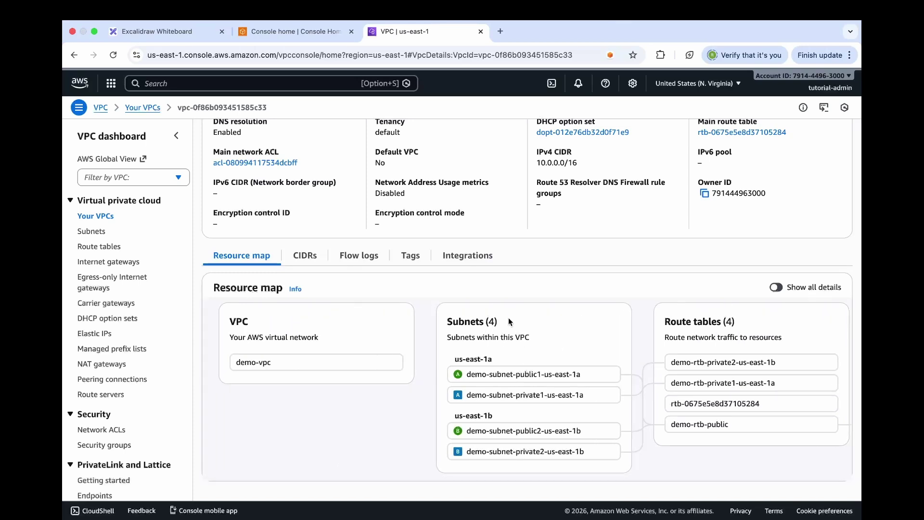
scroll(508, 316, up, 3)
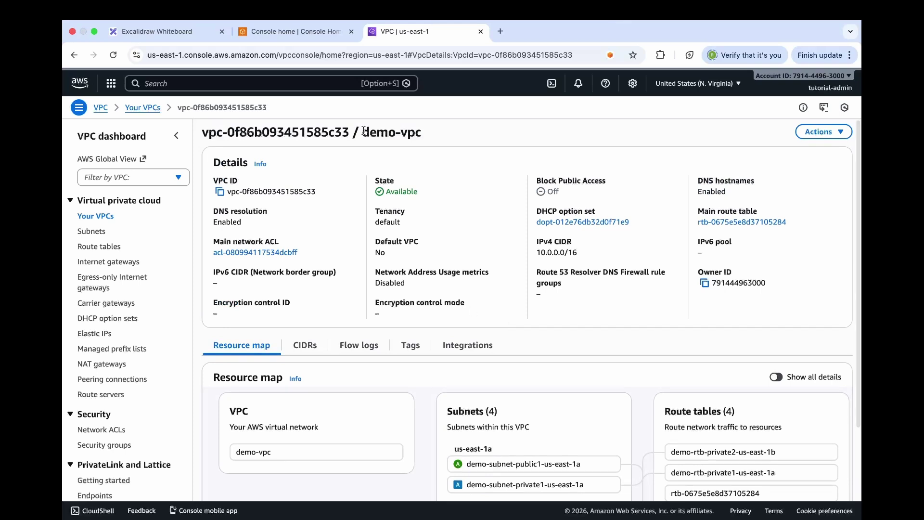
drag(363, 134, 463, 134)
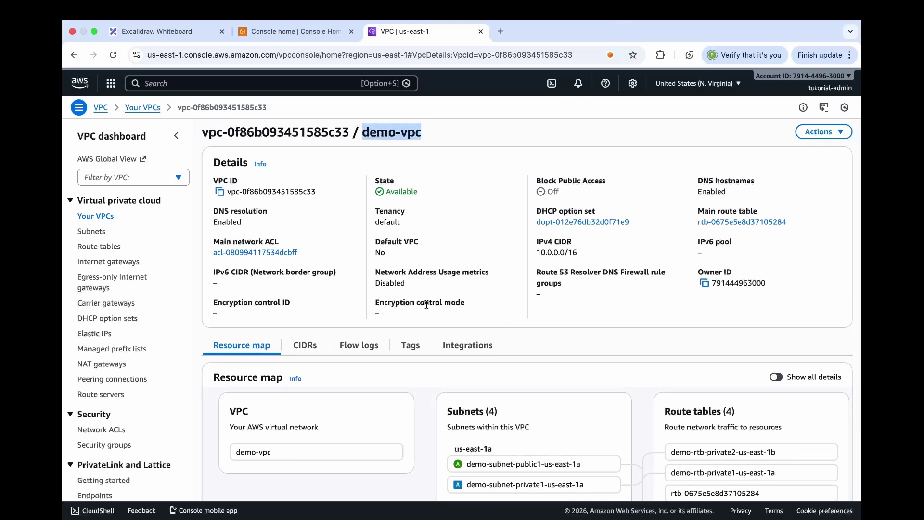
click(404, 283)
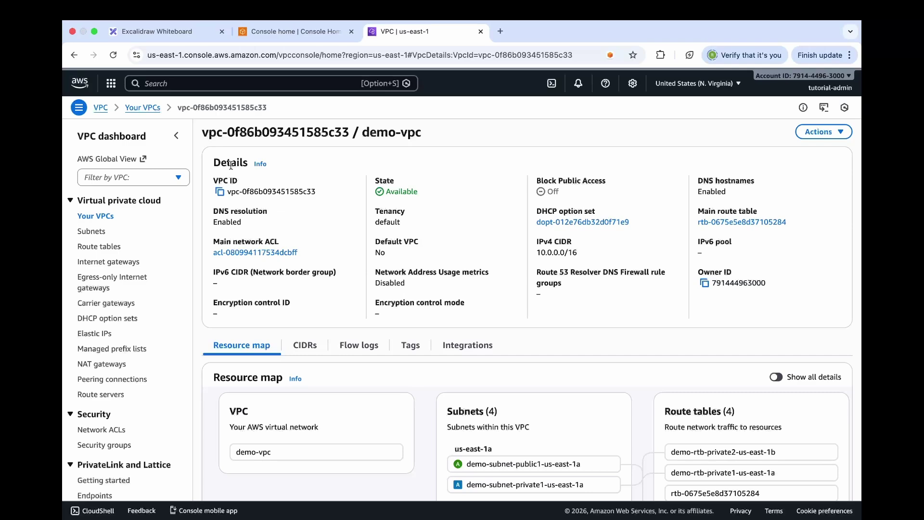
- Switch to the Excalidraw whiteboard and point out the two NAT gateways, Public Subnets C and D, and their availability zones
click(184, 35)
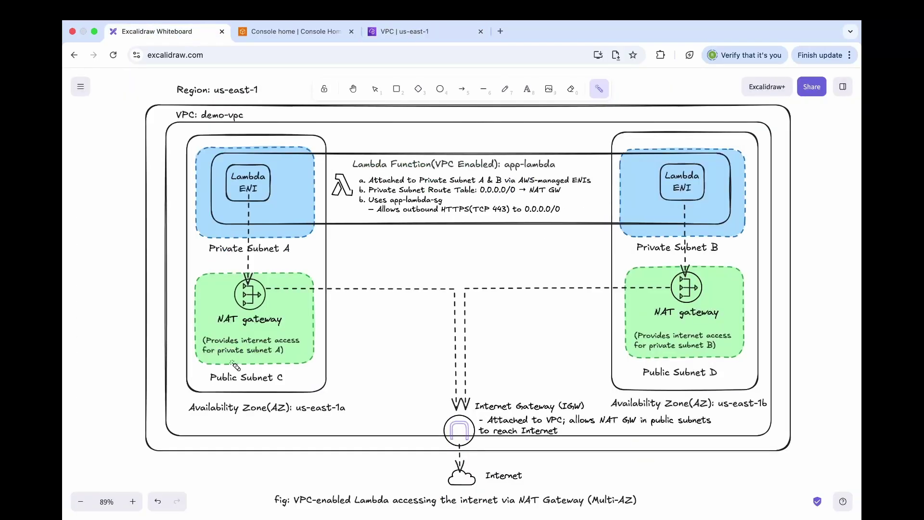
drag(237, 331, 296, 336)
drag(664, 327, 712, 327)
drag(646, 380, 708, 380)
drag(223, 385, 258, 384)
drag(294, 414, 364, 414)
drag(717, 416, 759, 416)
- Return to the AWS VPC console and open the NAT gateways page in two new browser tabs, showing the first
click(406, 31)
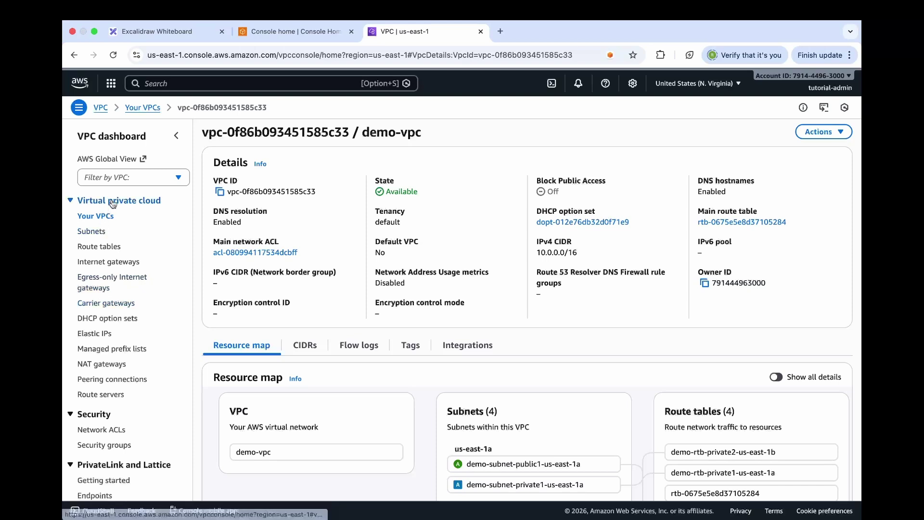
super+click(101, 368)
super+click(101, 369)
click(541, 31)
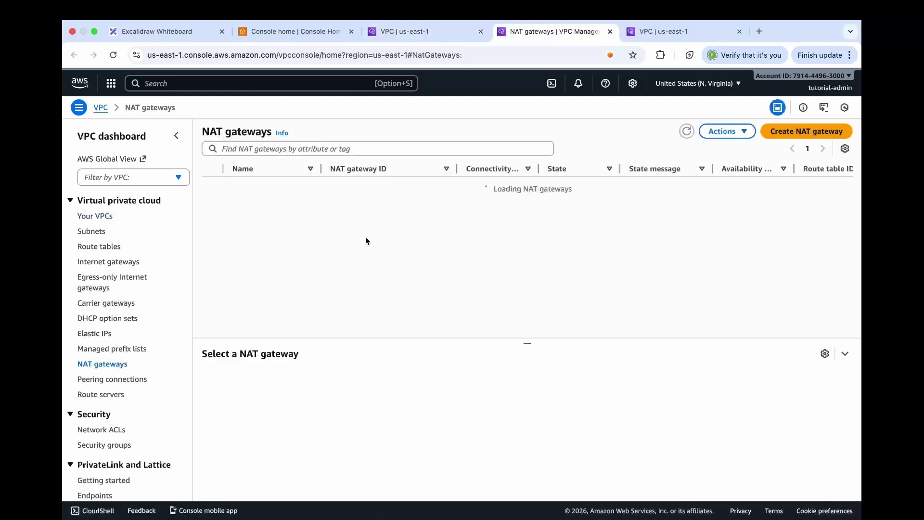
- Start a new NAT gateway named nat-gw-1 with the Zonal availability mode
click(784, 137)
click(128, 218)
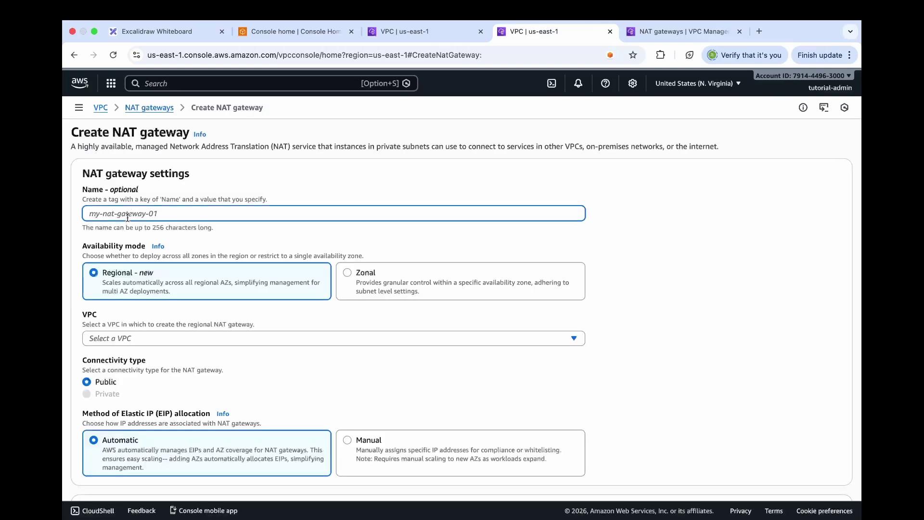
text(nat-gw-1)
click(349, 283)
- Filter the subnets by "publi" and place the NAT gateway in demo-subnet-public1-us-east-1a
scroll(335, 310, down, 1)
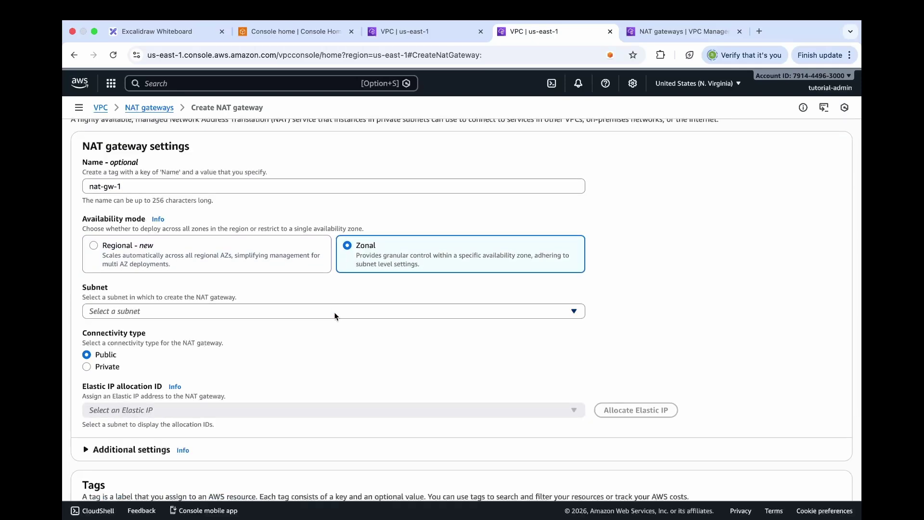
click(334, 312)
text(publi)
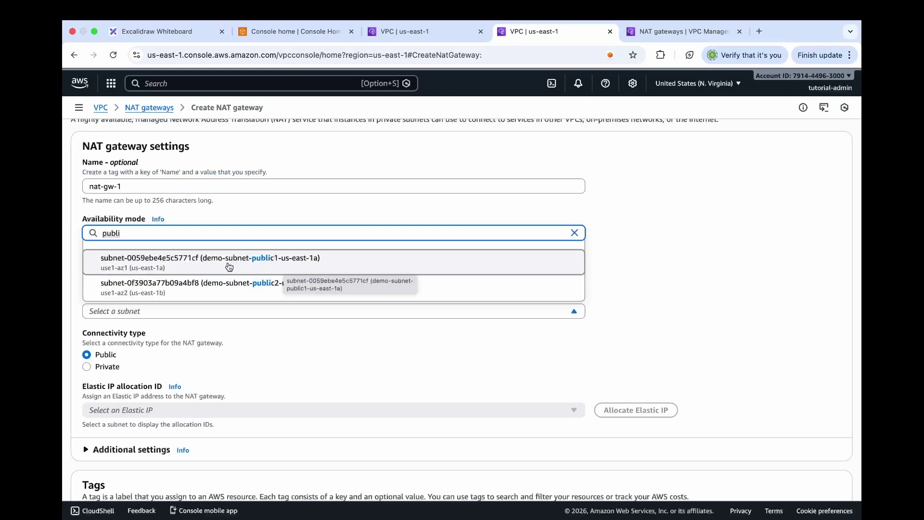
click(312, 267)
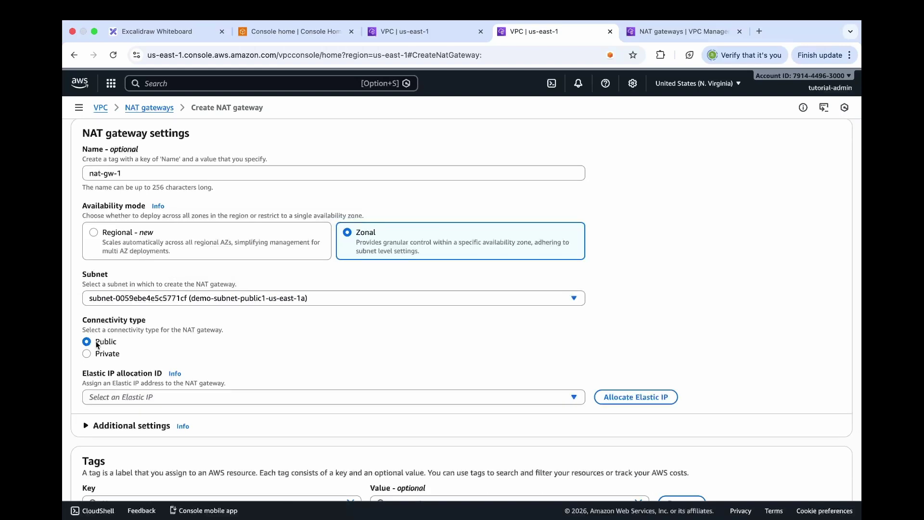
- Allocate an Elastic IP to nat-gw-1, create the NAT gateway and check its state in the details
scroll(96, 345, down, 2)
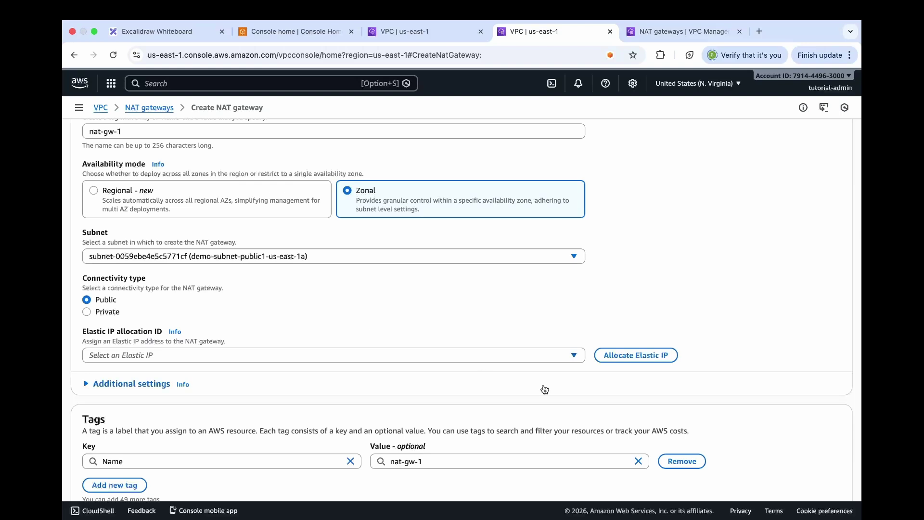
click(628, 361)
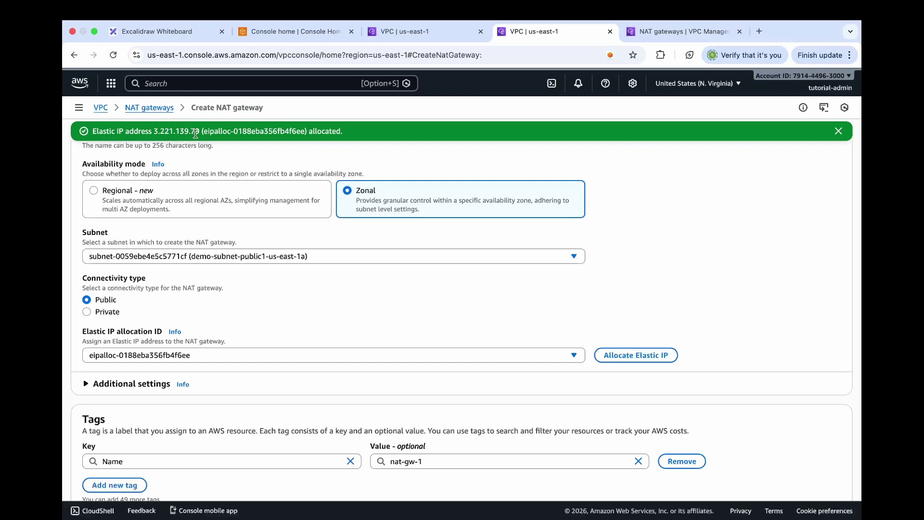
scroll(772, 481, down, 2)
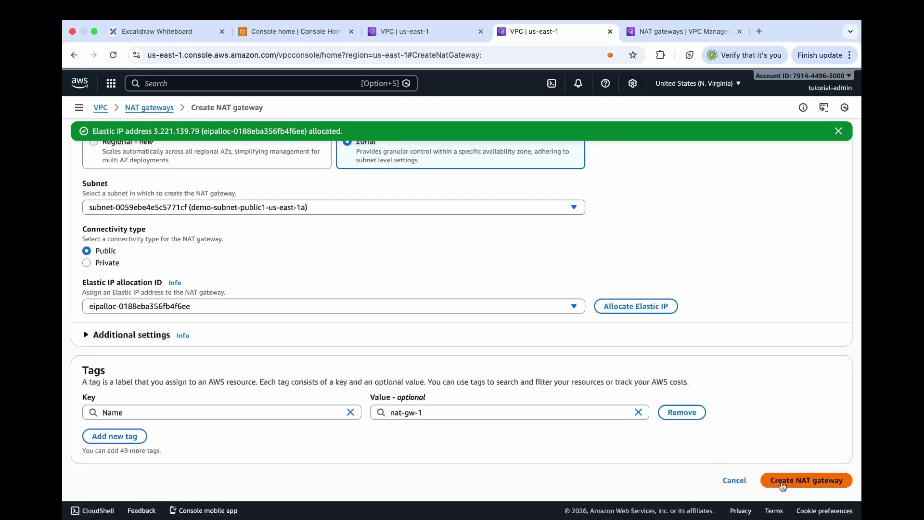
click(788, 487)
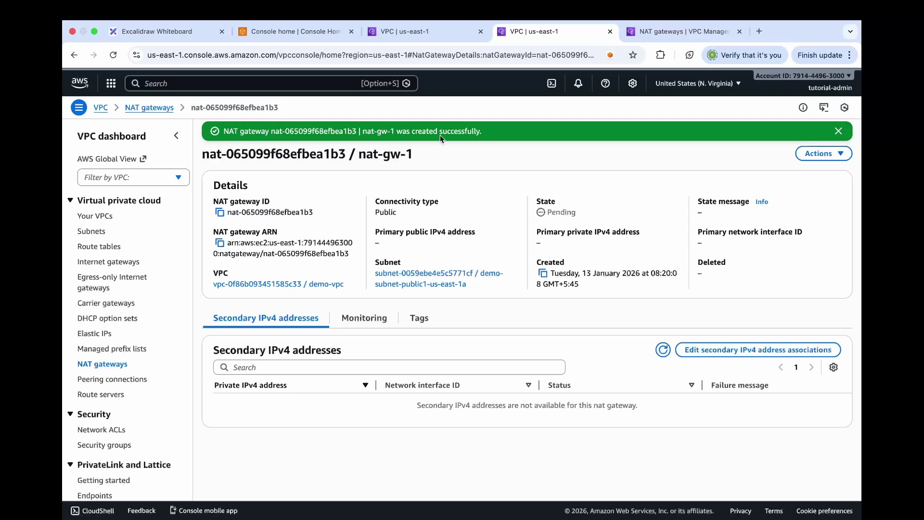
drag(205, 190, 282, 190)
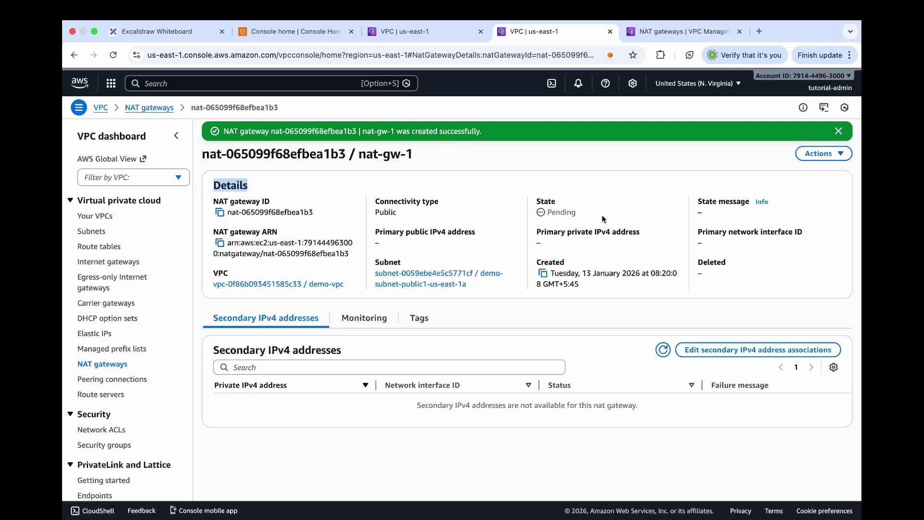
double_click(544, 202)
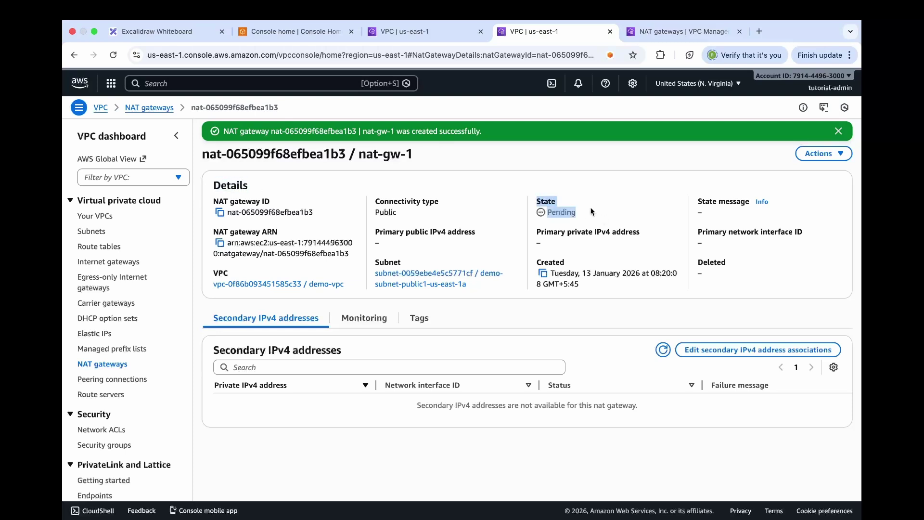
- In the other NAT gateways browser tab, start a new NAT gateway named nat-gw-2 with the Zonal availability mode
click(668, 33)
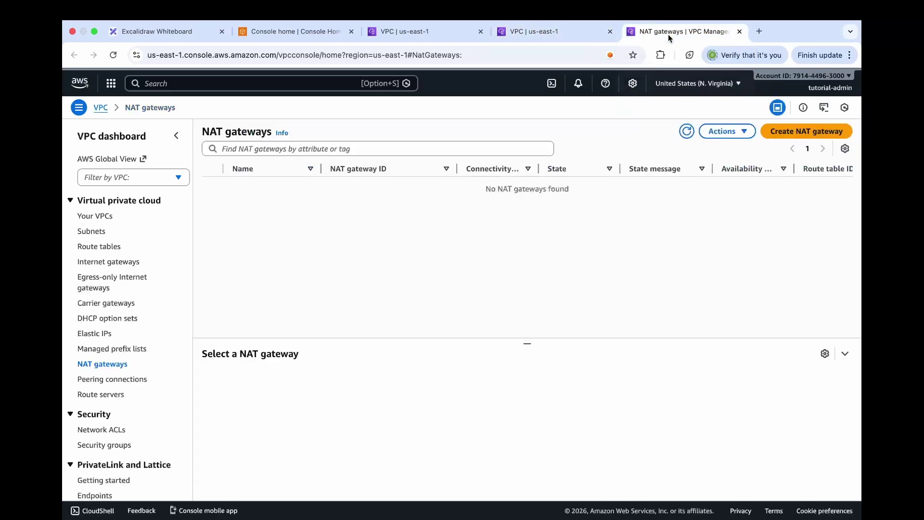
click(797, 137)
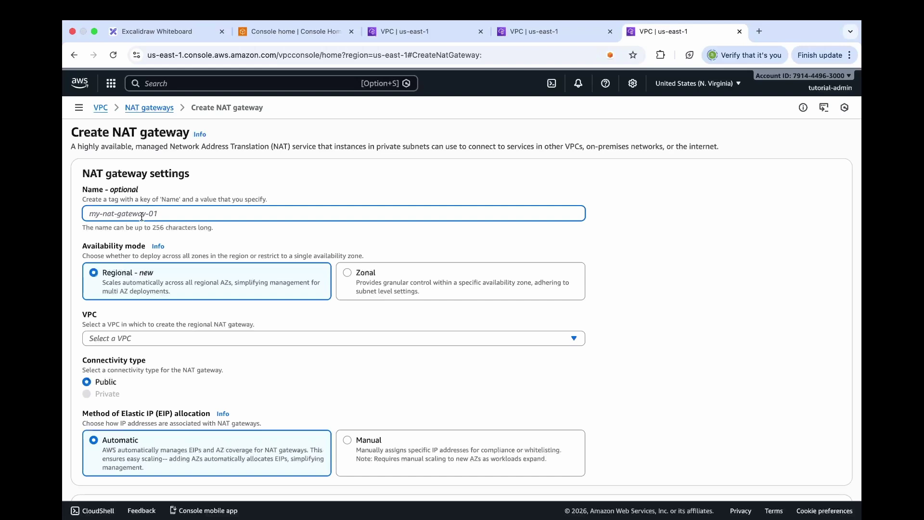
text(nat-gw-2)
click(386, 273)
- Filter the subnets by "publi" and place nat-gw-2 in demo-subnet-public2-us-east-1b
scroll(223, 305, down, 1)
click(204, 317)
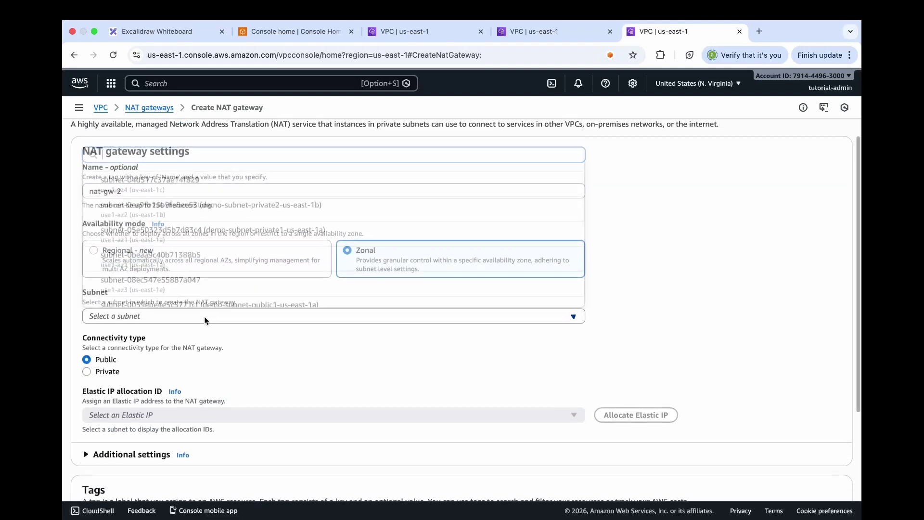
text(publi)
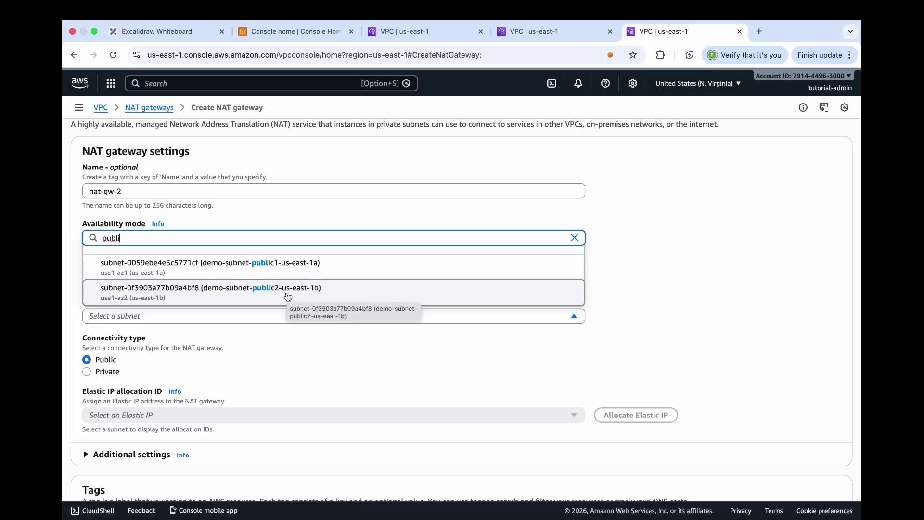
click(305, 295)
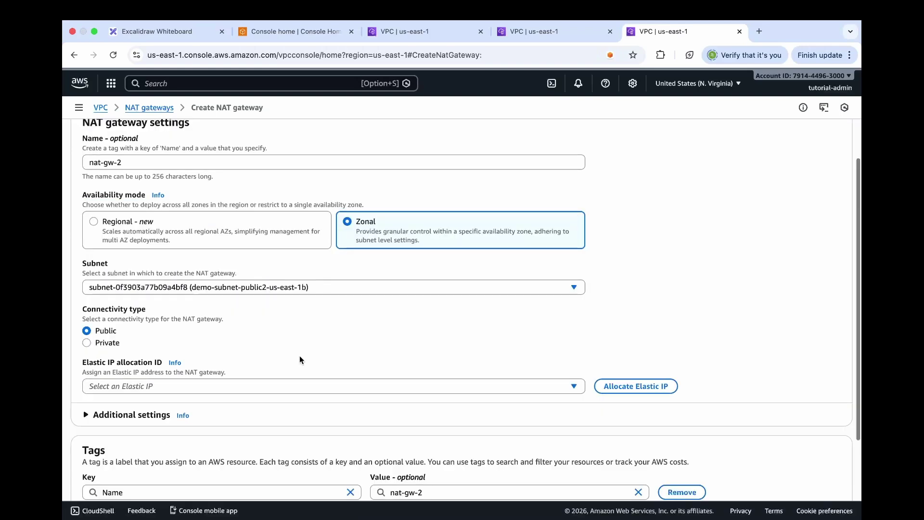
- Allocate an Elastic IP to nat-gw-2, create the NAT gateway and check its state in the details
click(657, 391)
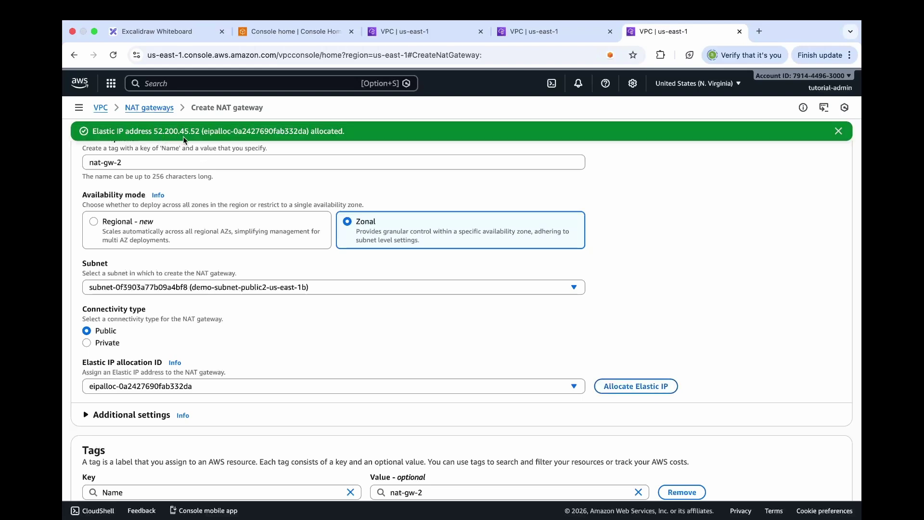
scroll(289, 274, down, 3)
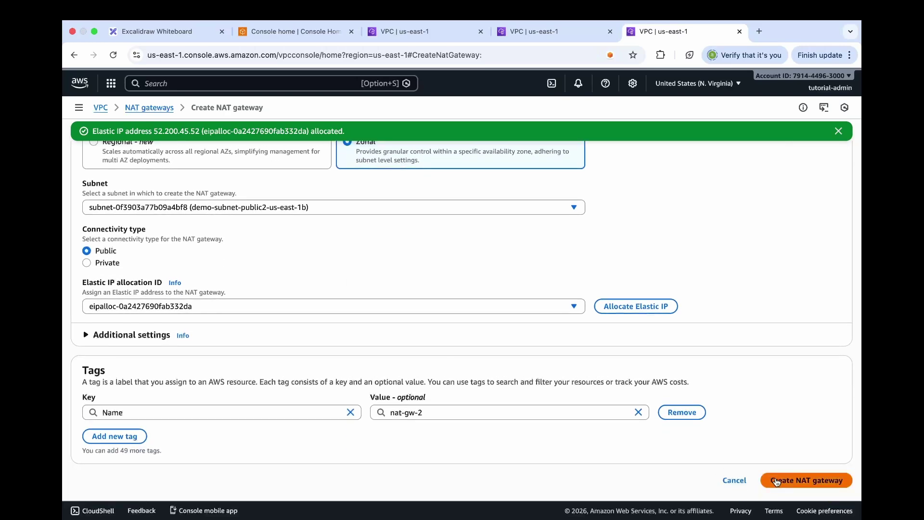
click(777, 480)
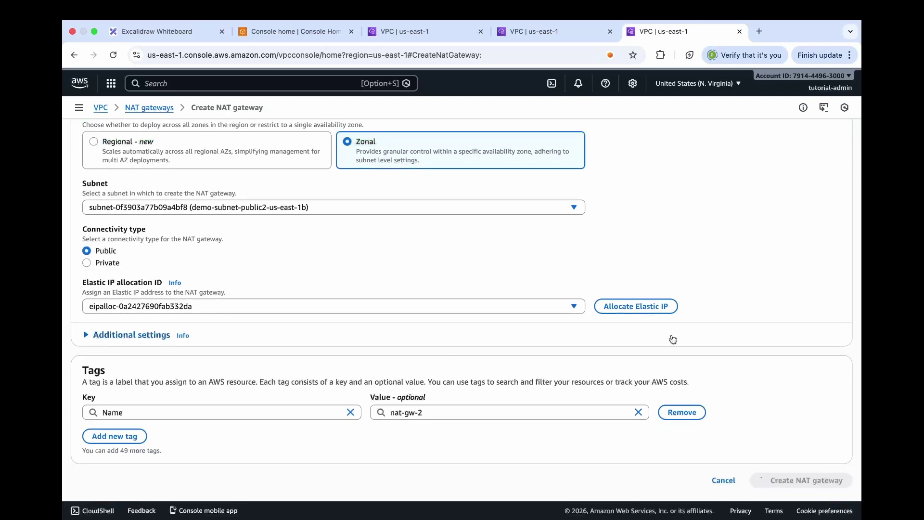
double_click(222, 185)
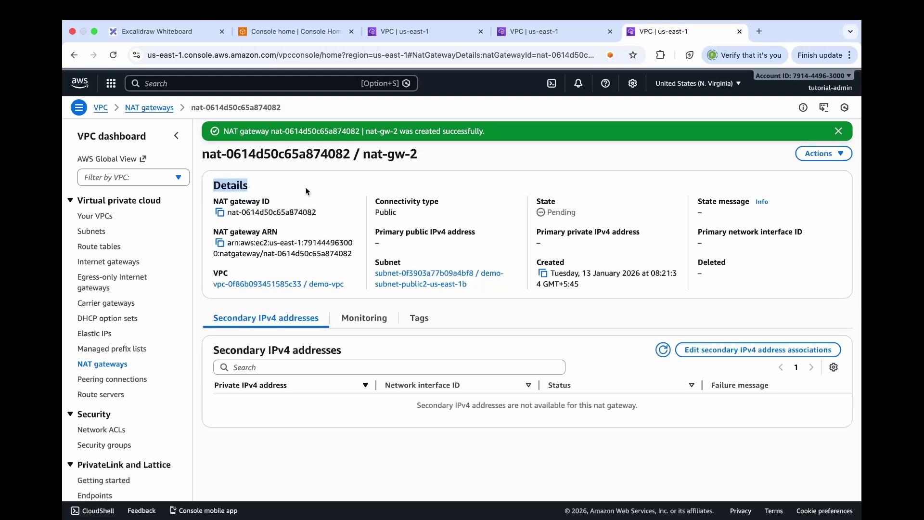
drag(535, 203, 587, 222)
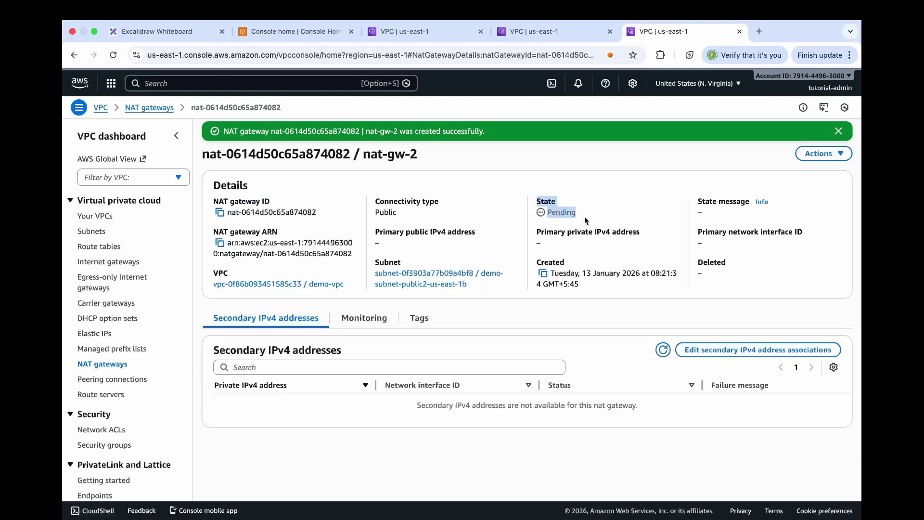
- Return to the nat-gw-1 details, reload the page and check the gateway's state
click(564, 37)
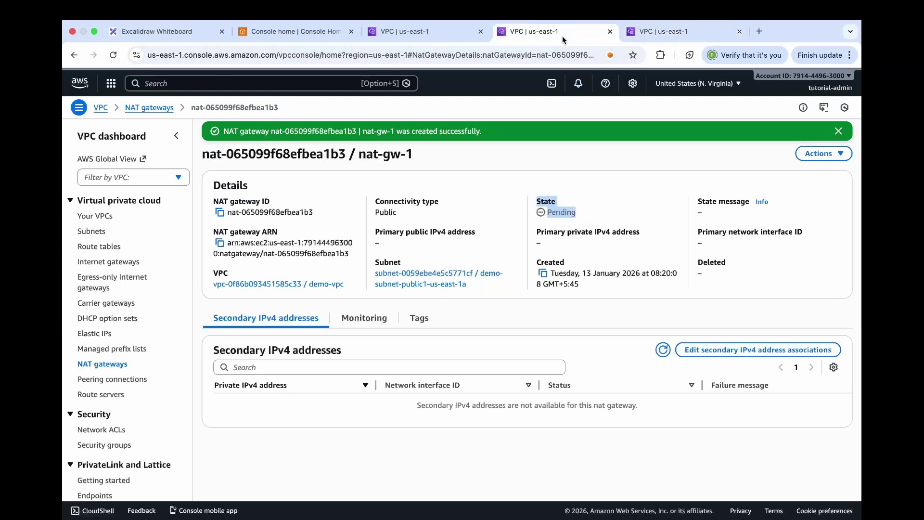
click(113, 54)
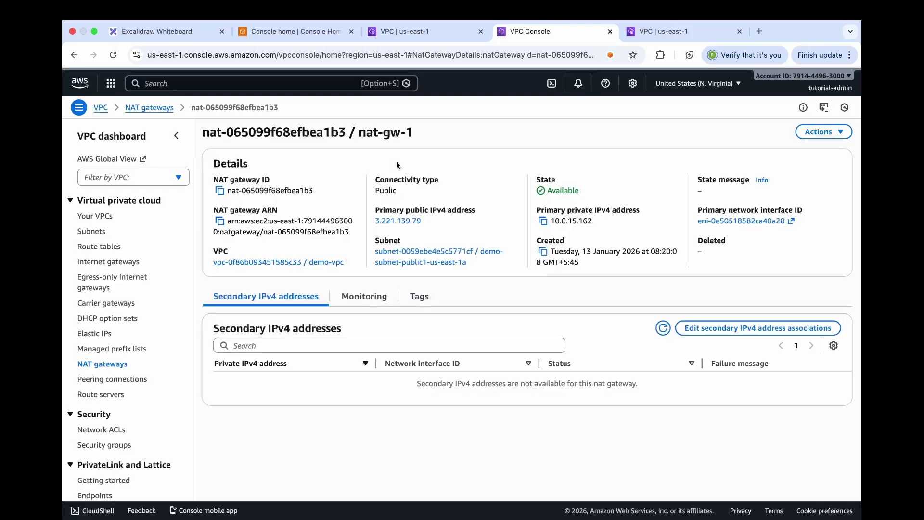
drag(360, 136, 451, 138)
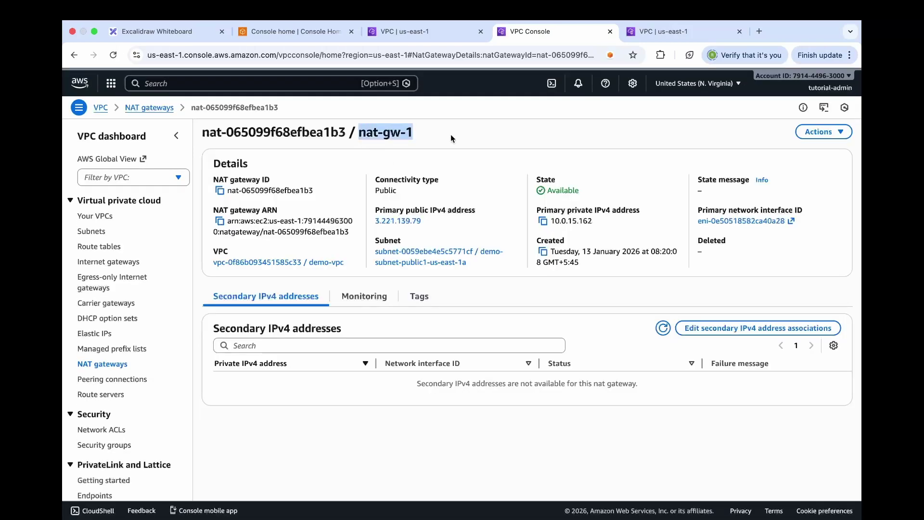
drag(536, 177, 585, 186)
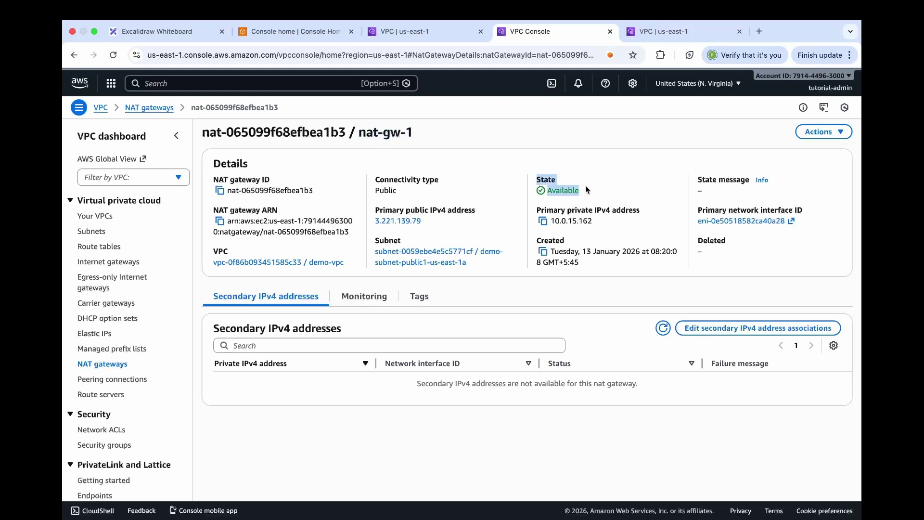
- Return to the nat-gw-2 details, reload the page and check the gateway's state
click(647, 33)
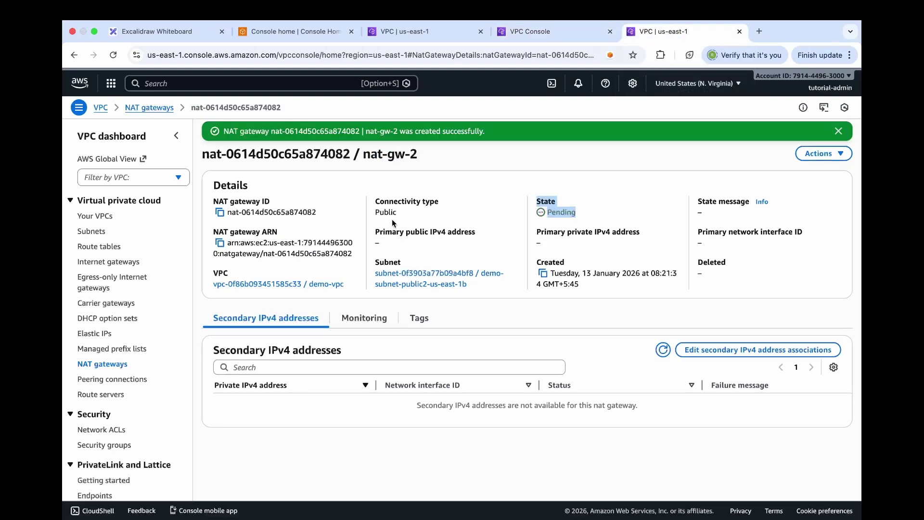
click(478, 225)
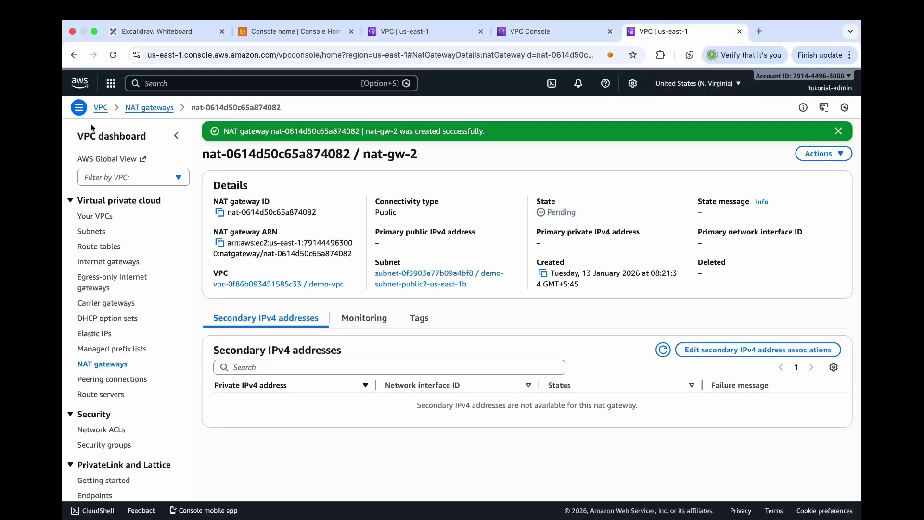
click(113, 56)
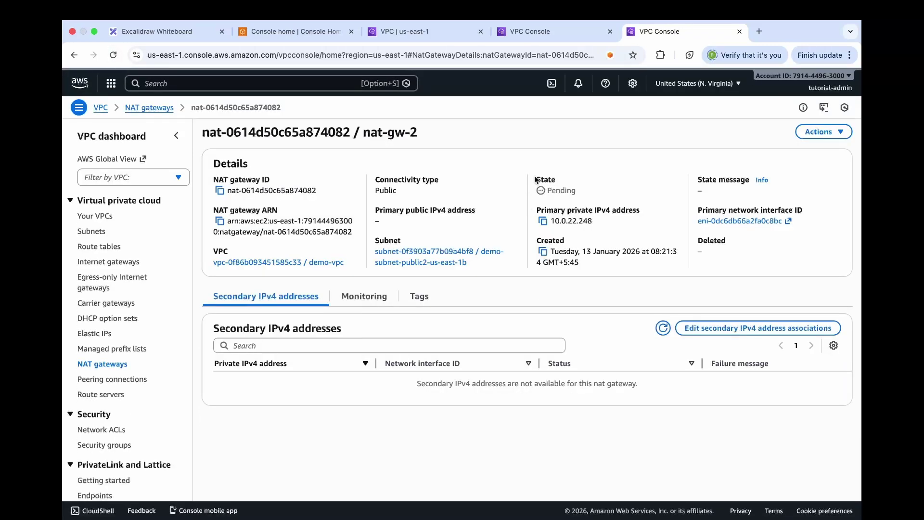
drag(535, 180, 581, 194)
drag(365, 135, 440, 135)
drag(535, 179, 583, 191)
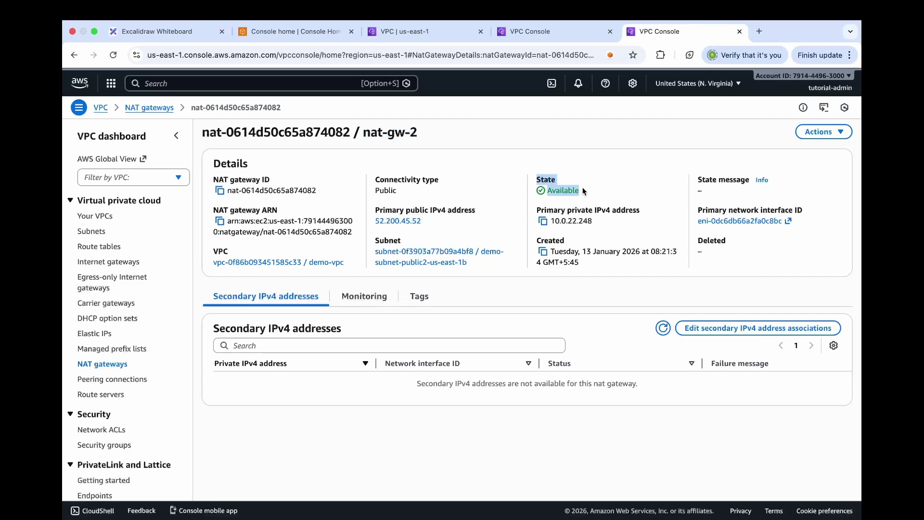
- Switch to the Excalidraw whiteboard and examine both NAT gateways and the private subnet route table note in the diagram
click(168, 34)
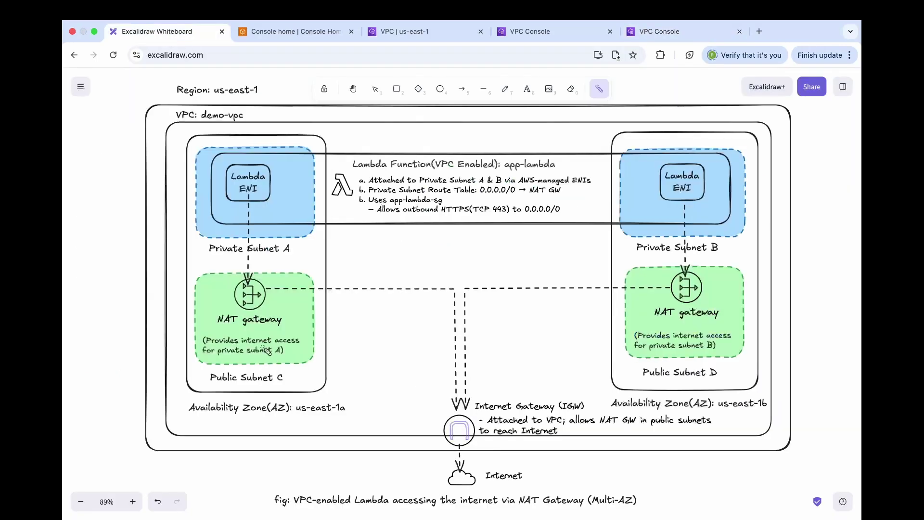
drag(247, 331, 313, 294)
drag(661, 322, 721, 272)
drag(369, 193, 566, 201)
drag(530, 195, 562, 195)
drag(389, 201, 563, 204)
- Return to the demo-vpc details in the AWS console and open the demo-rtb-private1-us-east-1a route table from the resource map
click(417, 35)
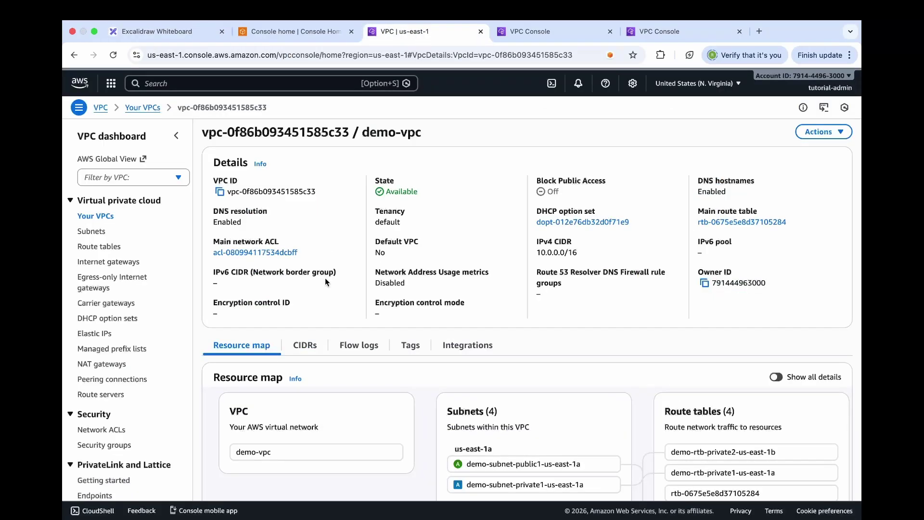
scroll(325, 282, down, 3)
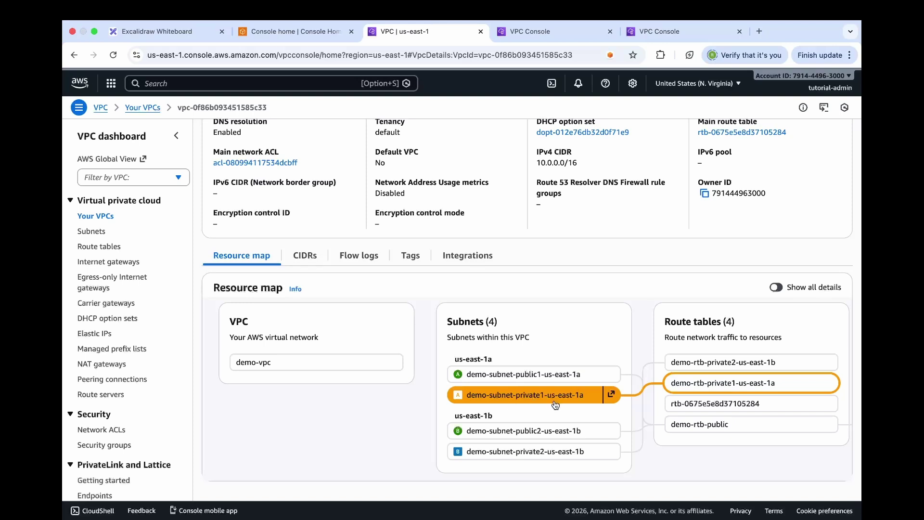
scroll(686, 384, right, 3)
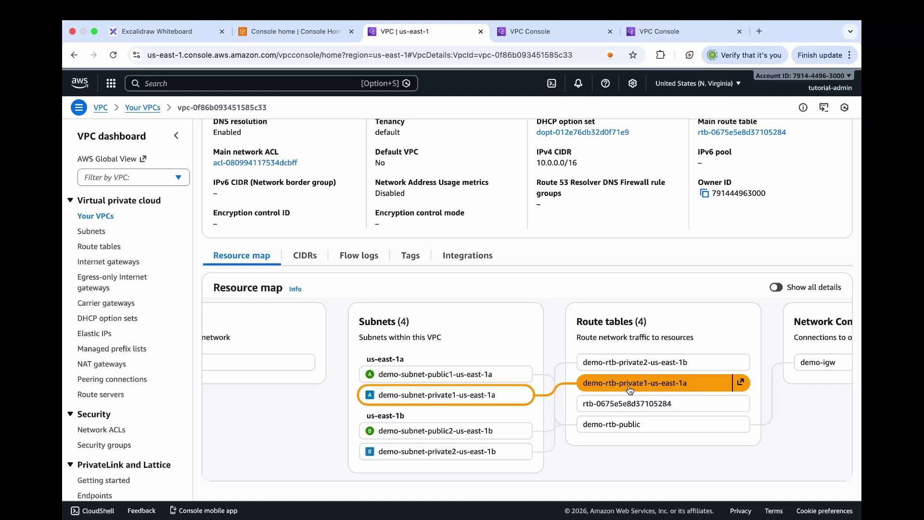
click(742, 383)
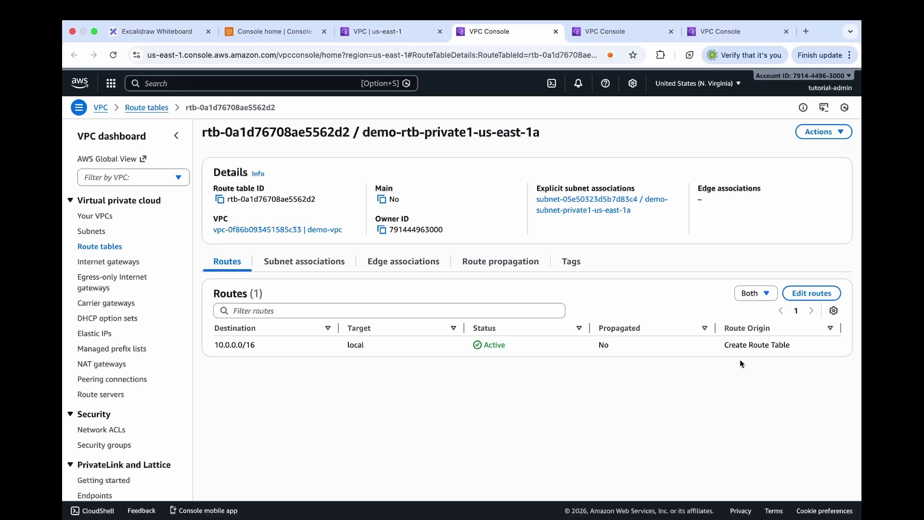
- Add a route for destination 0.0.0.0/0 targeting the NAT gateway nat-gw-1 to this route table and save it
click(808, 299)
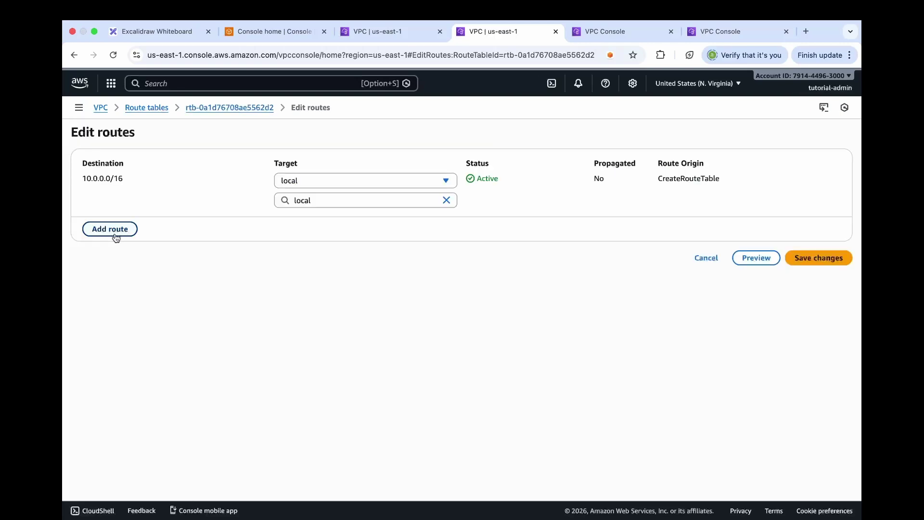
click(116, 238)
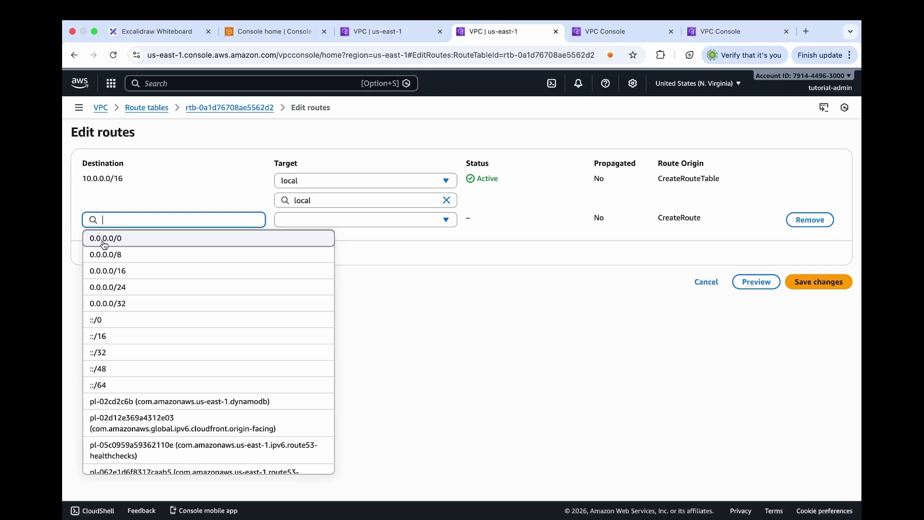
click(118, 242)
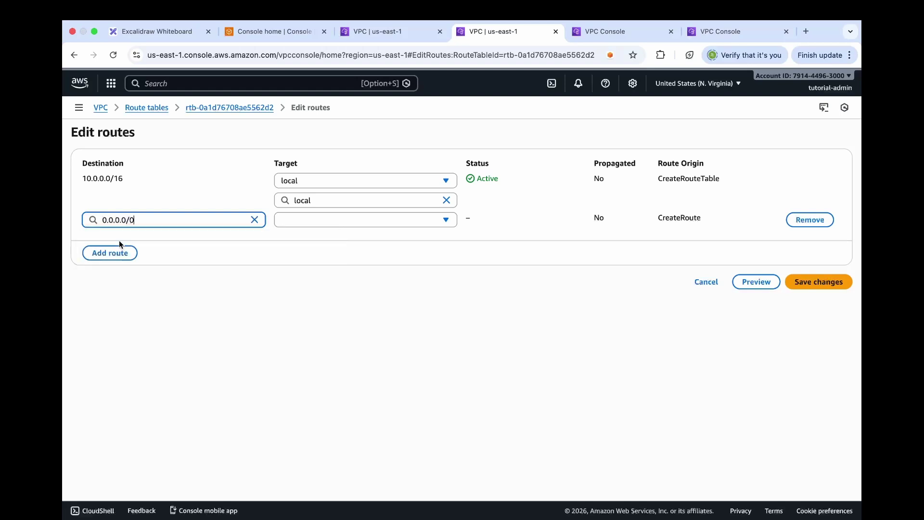
click(310, 222)
click(320, 356)
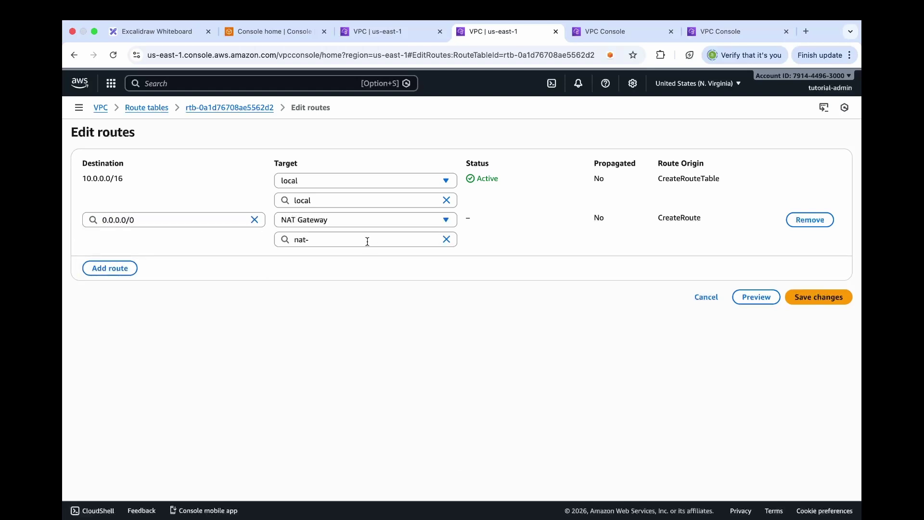
click(368, 240)
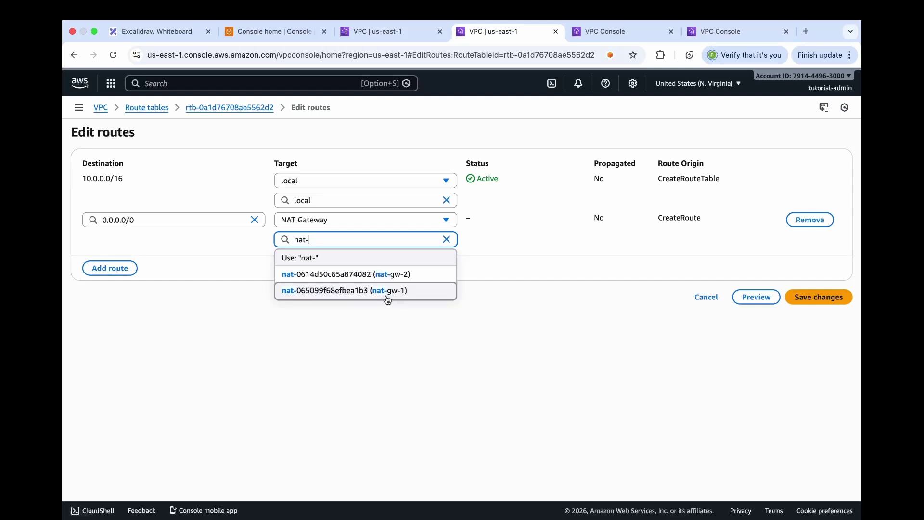
click(387, 291)
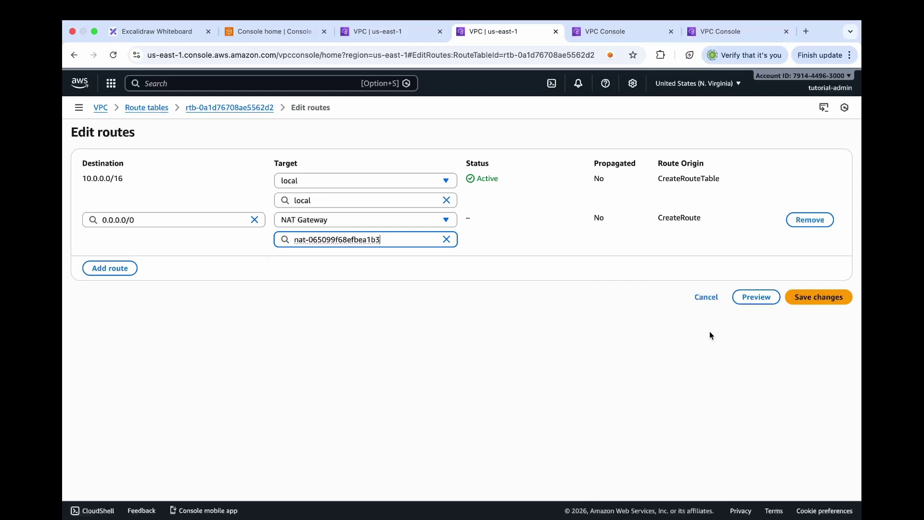
click(806, 305)
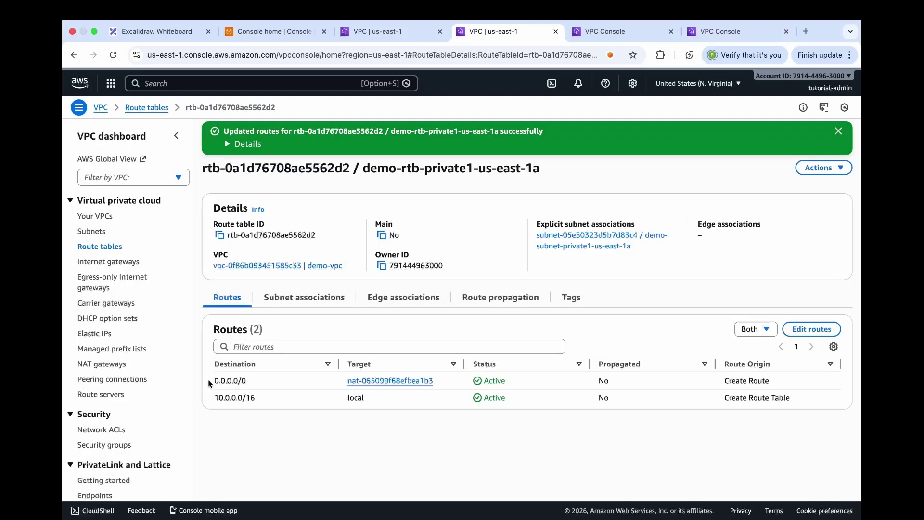
- Examine the destinations and targets of the 0.0.0.0/0 and 10.0.0.0/16 routes in demo-rtb-private1-us-east-1a
drag(207, 379, 264, 386)
drag(337, 380, 455, 380)
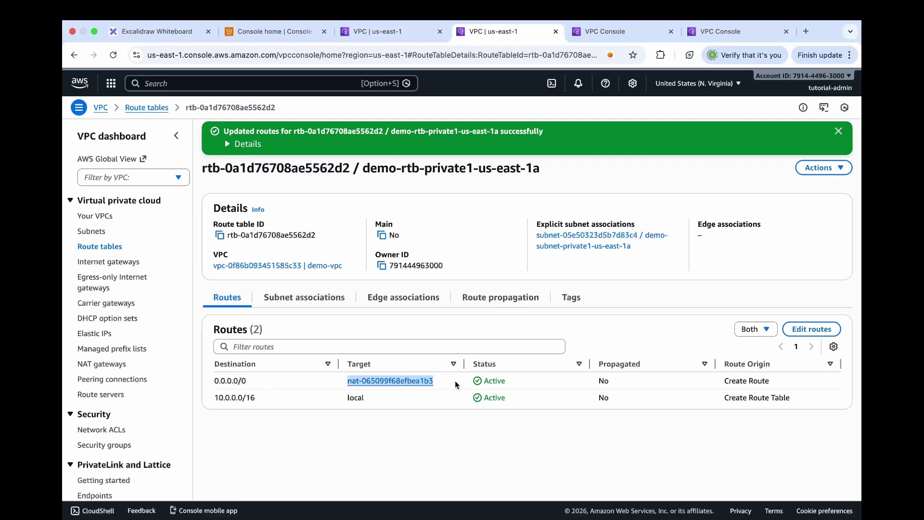
click(213, 380)
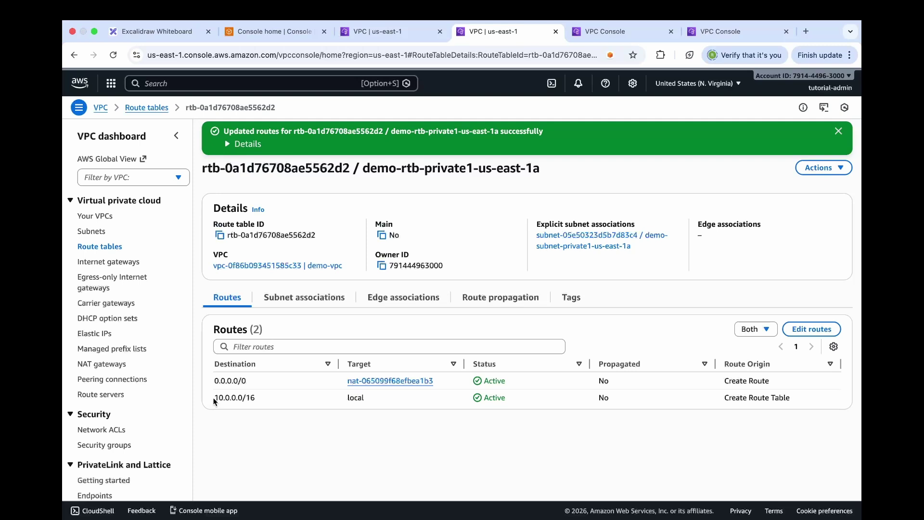
drag(214, 401, 288, 403)
click(341, 403)
click(254, 428)
drag(213, 398, 271, 397)
drag(210, 379, 269, 384)
drag(341, 382, 455, 383)
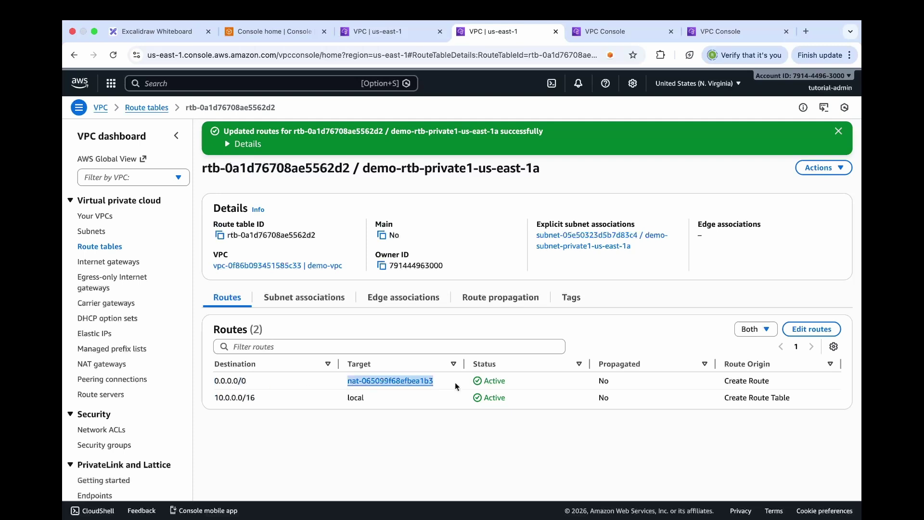
click(455, 382)
- Return to the demo-vpc resource map and open the demo-rtb-private2-us-east-1b route table
click(373, 31)
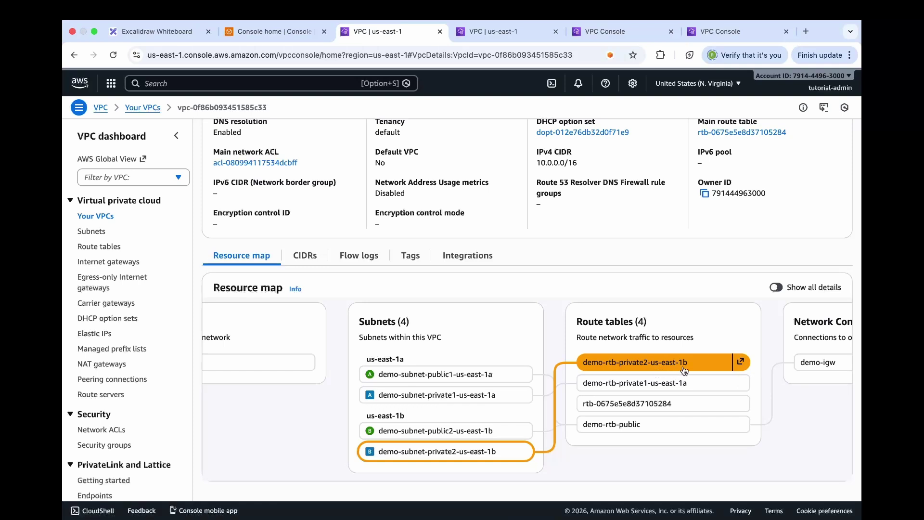
click(741, 363)
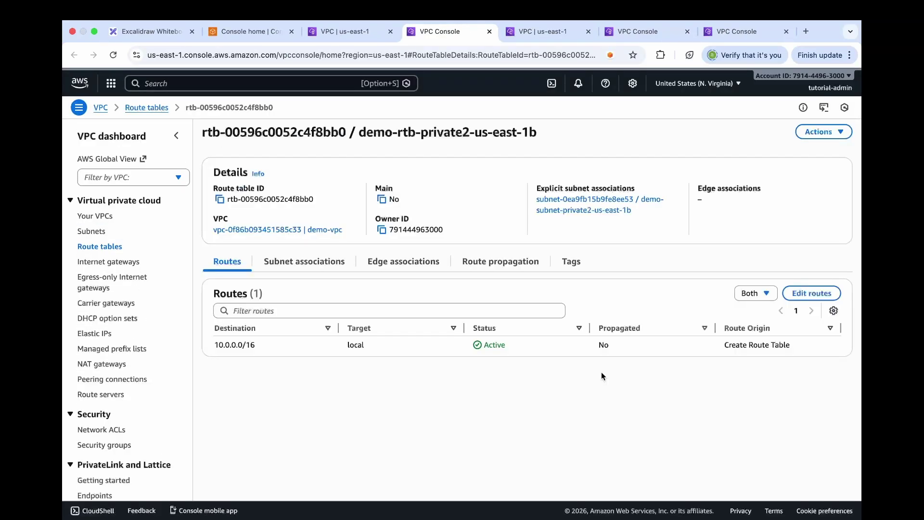
- Add a route for destination 0.0.0.0/0 targeting the NAT gateway nat-gw-2 to demo-rtb-private2-us-east-1b and save it
click(810, 299)
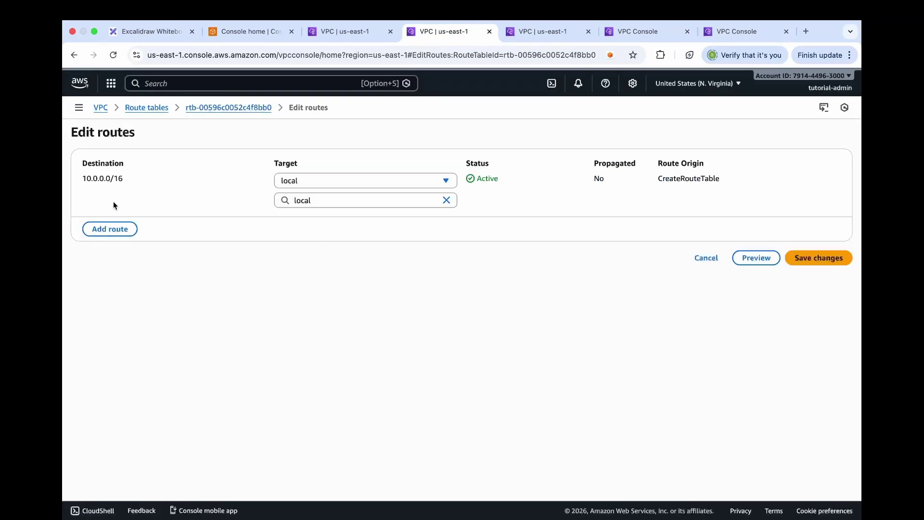
click(97, 229)
click(110, 222)
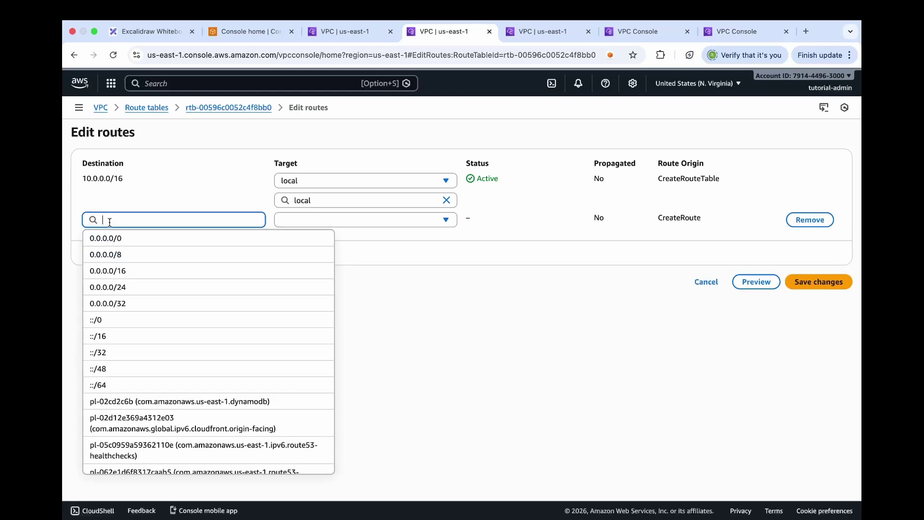
click(113, 238)
click(337, 219)
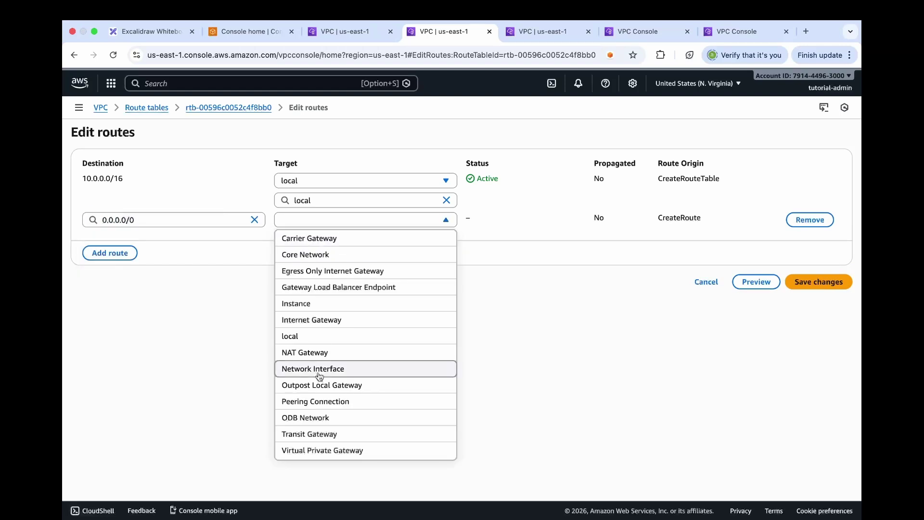
click(318, 353)
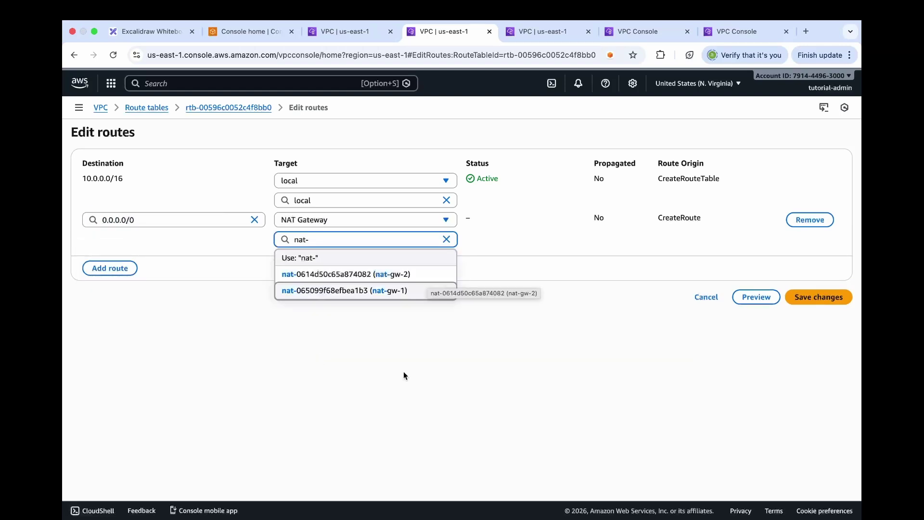
click(426, 280)
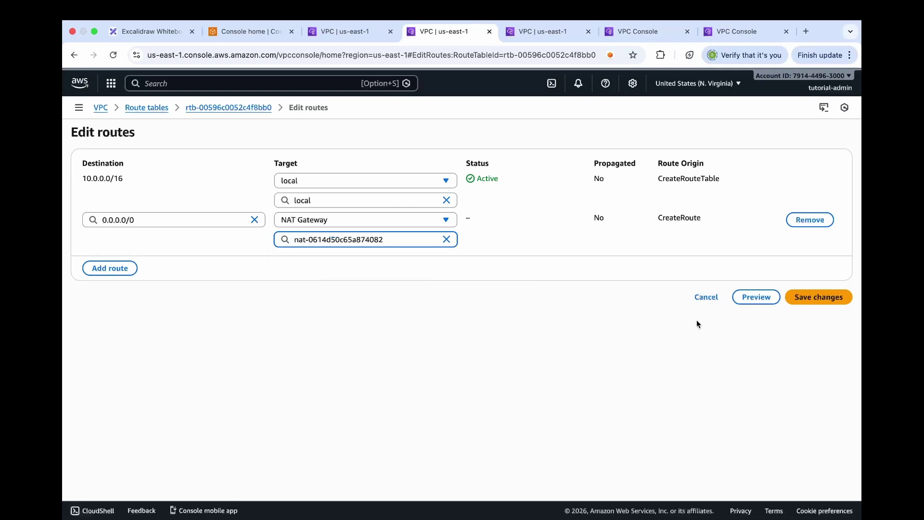
click(813, 305)
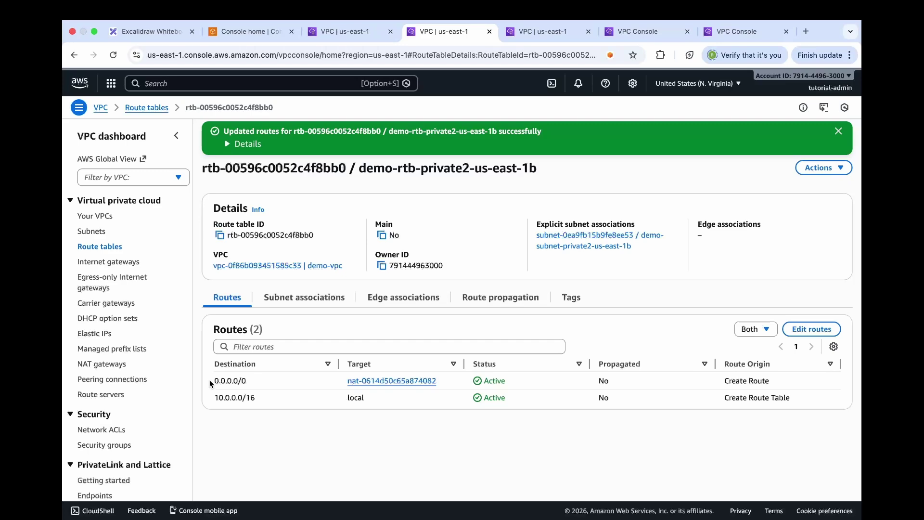
- Review the saved NAT gateway route, then examine the availability zones, NAT gateways and Lambda security group rule in the Excalidraw architecture diagram
drag(210, 381, 452, 381)
click(452, 382)
click(158, 32)
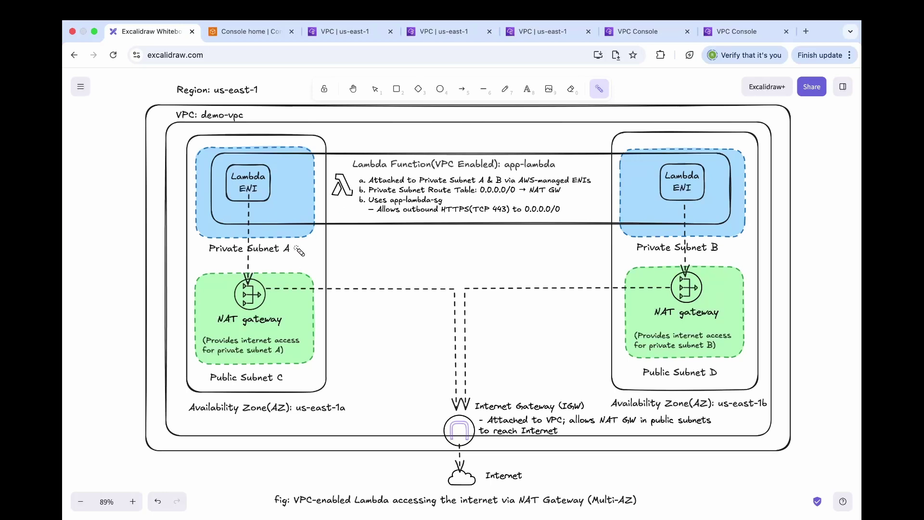
drag(433, 197, 474, 198)
drag(293, 419, 357, 421)
drag(718, 412, 785, 415)
drag(255, 331, 284, 312)
drag(701, 336, 737, 303)
drag(394, 207, 548, 218)
- Switch back to the AWS console home, search for security groups and open the EC2 Security Groups feature in a separate tab
click(258, 30)
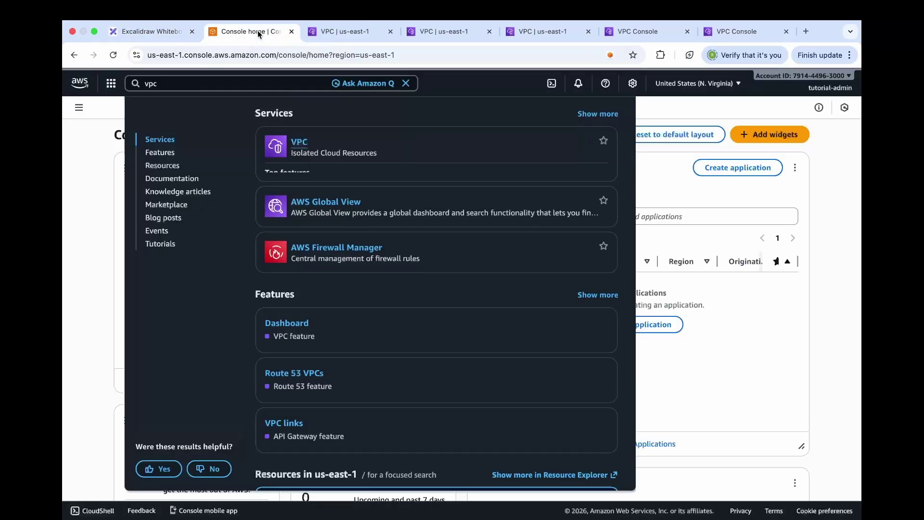
click(207, 83)
text(se)
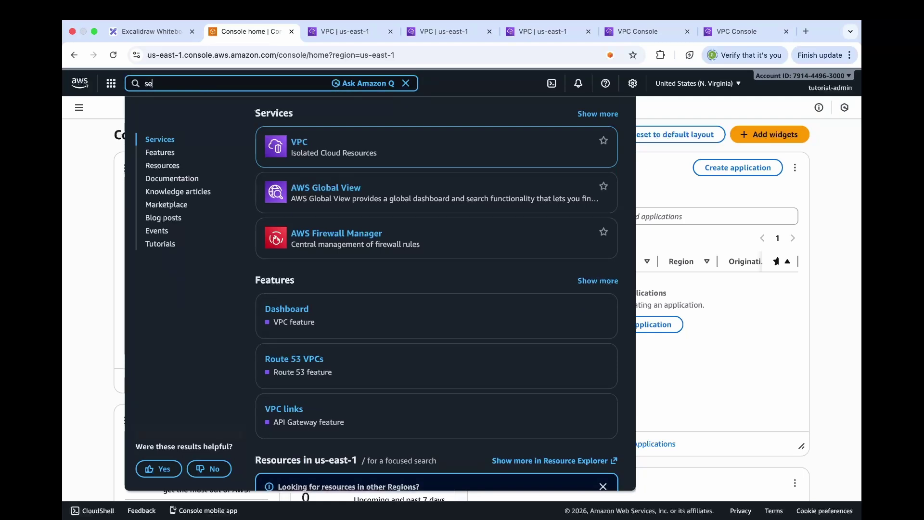
text(curityg)
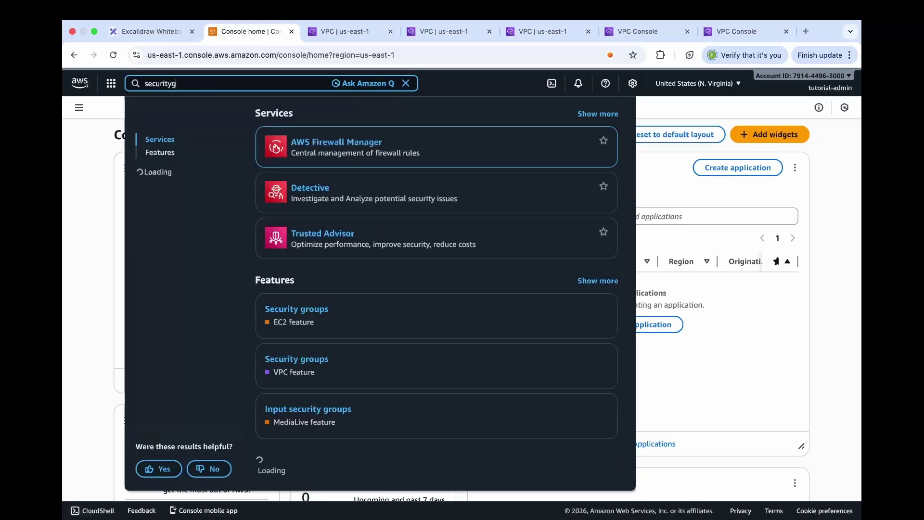
super+click(301, 314)
click(321, 34)
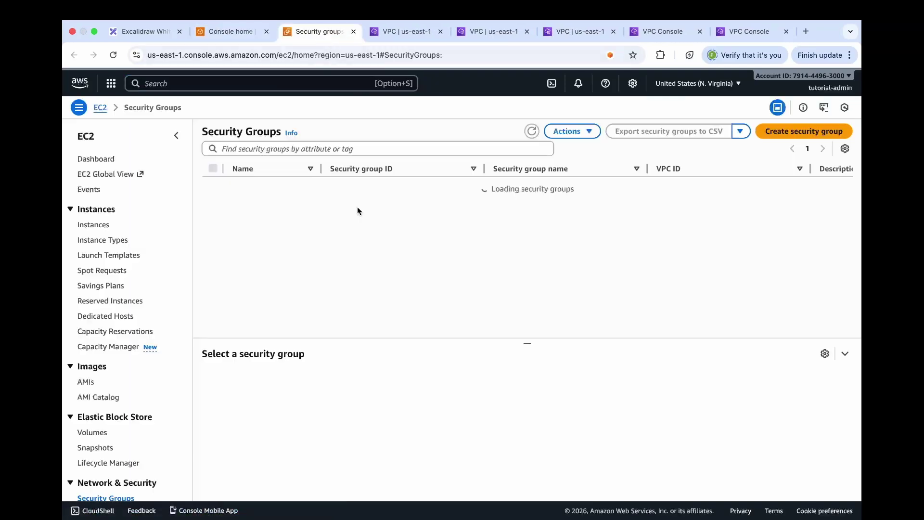
- Start a new security group named app-lambda-sg with the description "." in the demo-vpc VPC
click(804, 131)
click(279, 209)
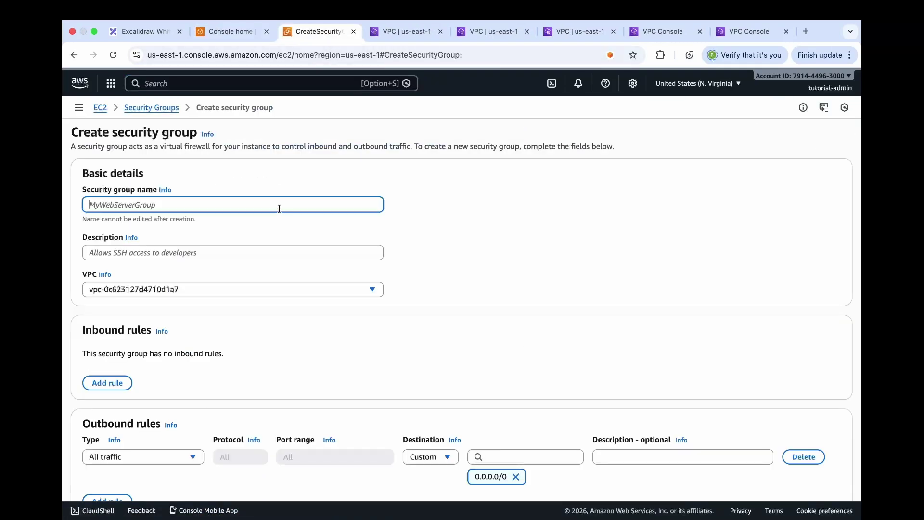
text(app-lambda-sg)
click(252, 253)
text(.)
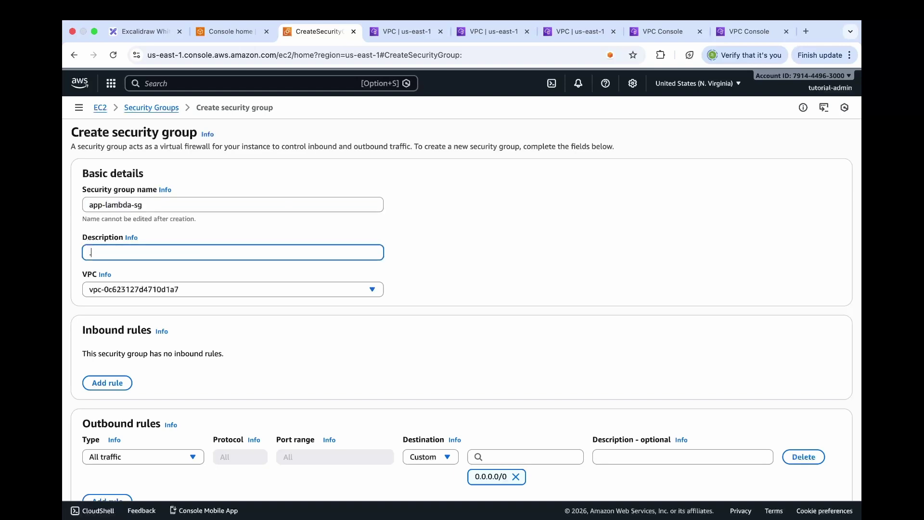
scroll(247, 273, down, 1)
click(240, 264)
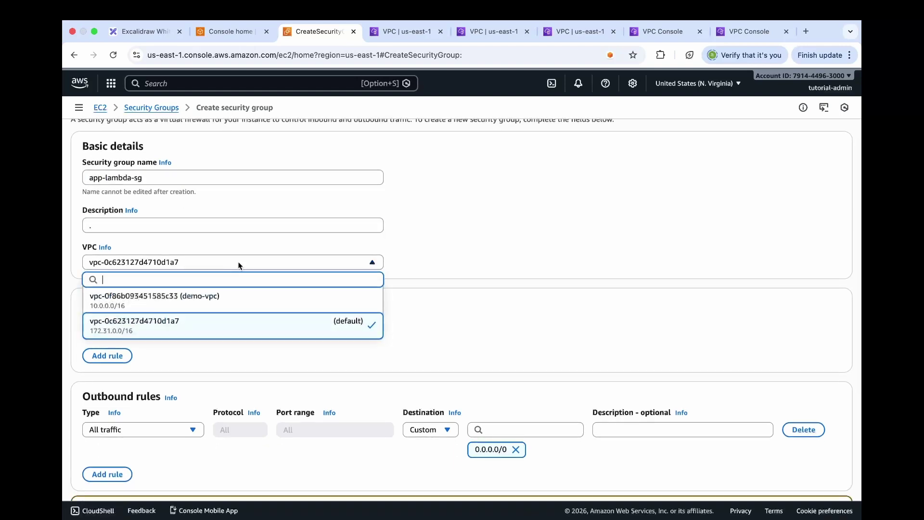
click(231, 303)
- Replace the default all-traffic outbound rule with an HTTPS rule to destination 0.0.0.0/0 and create the security group
scroll(230, 301, down, 5)
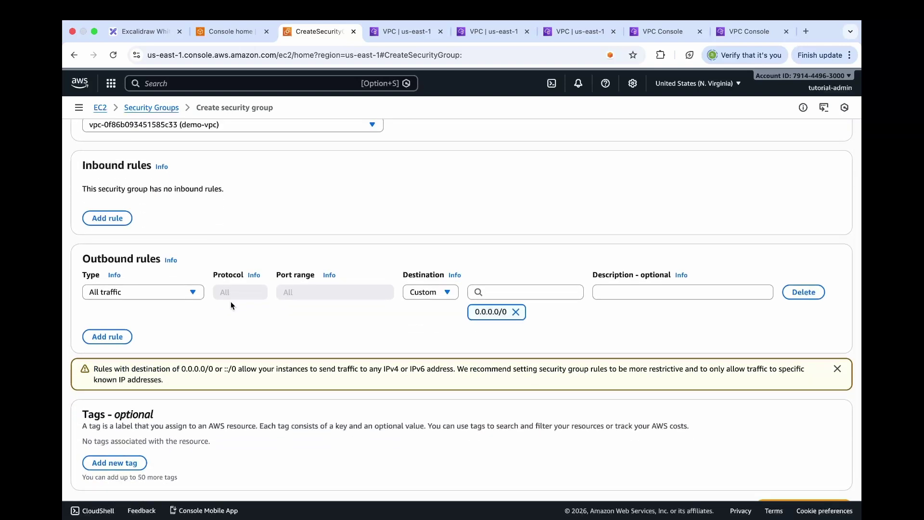
click(801, 294)
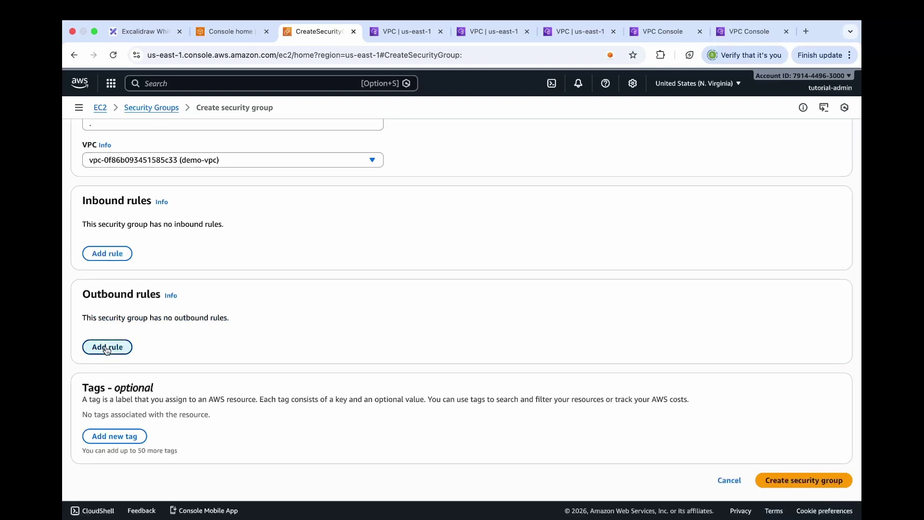
click(106, 346)
click(124, 328)
text(h)
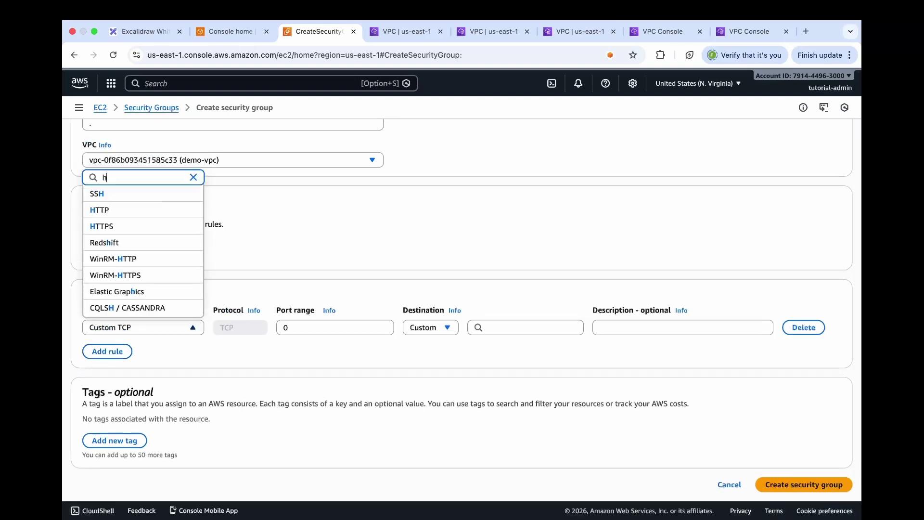
text(tt)
click(134, 276)
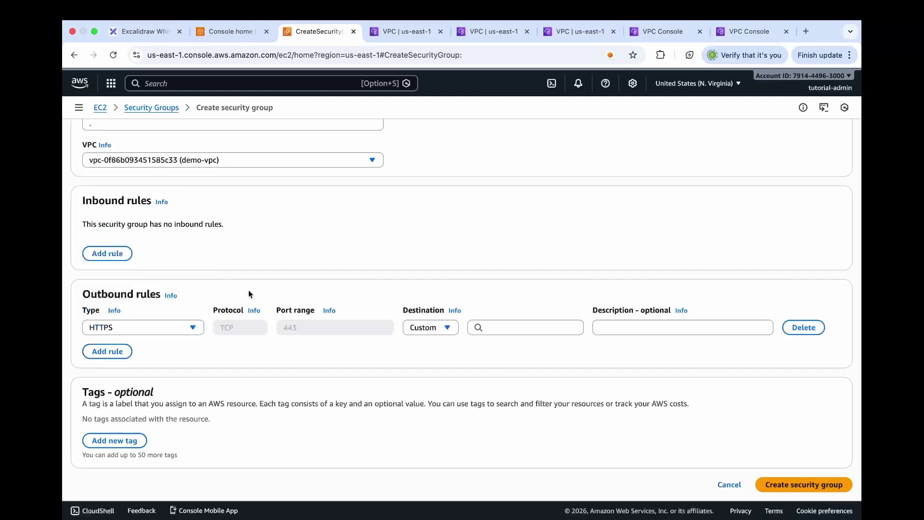
click(500, 326)
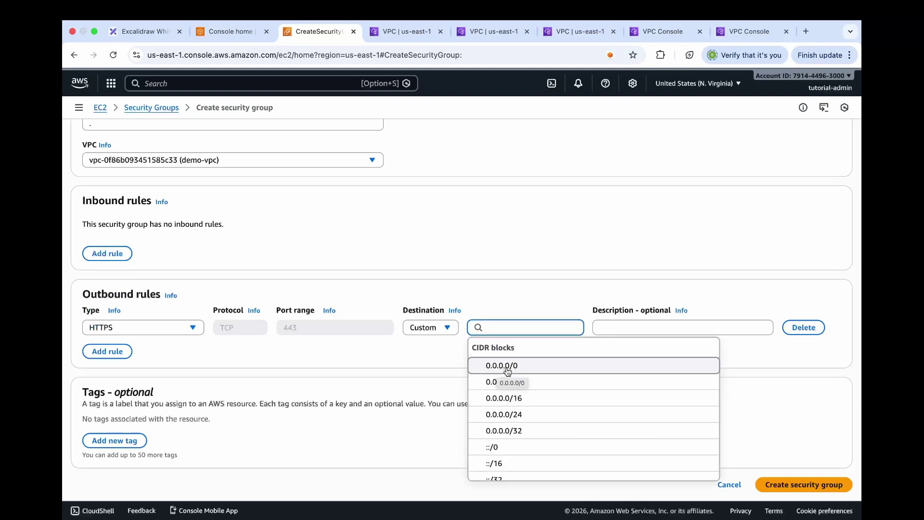
click(510, 366)
scroll(512, 373, down, 2)
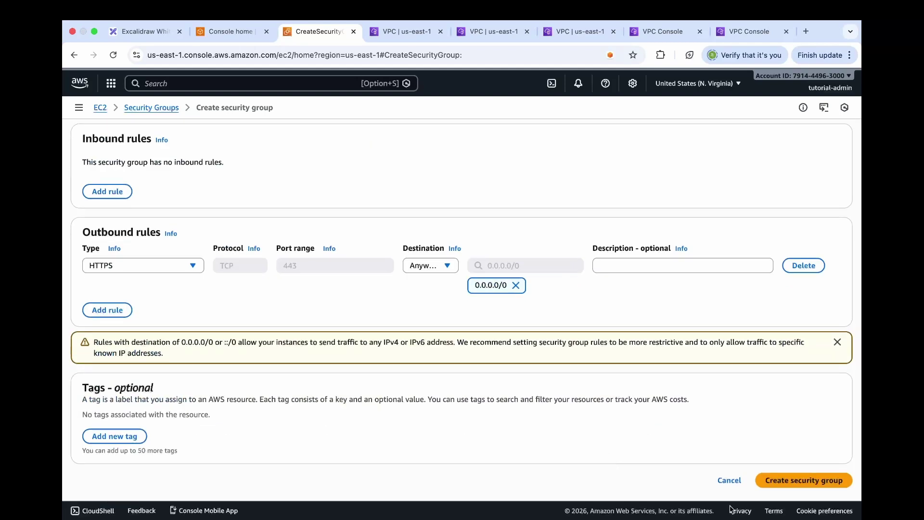
click(788, 481)
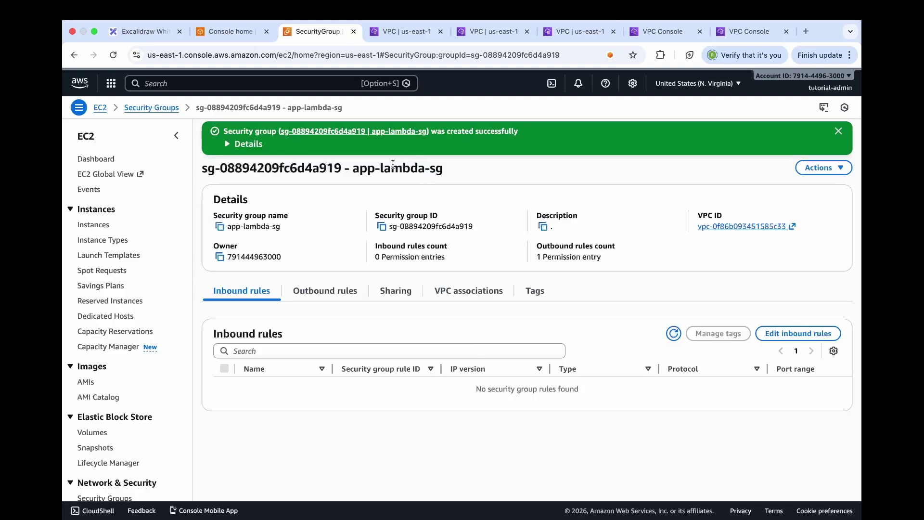
- Check the new security group's name, then examine the Lambda function's private subnet attachment in the Excalidraw diagram
drag(354, 170, 439, 170)
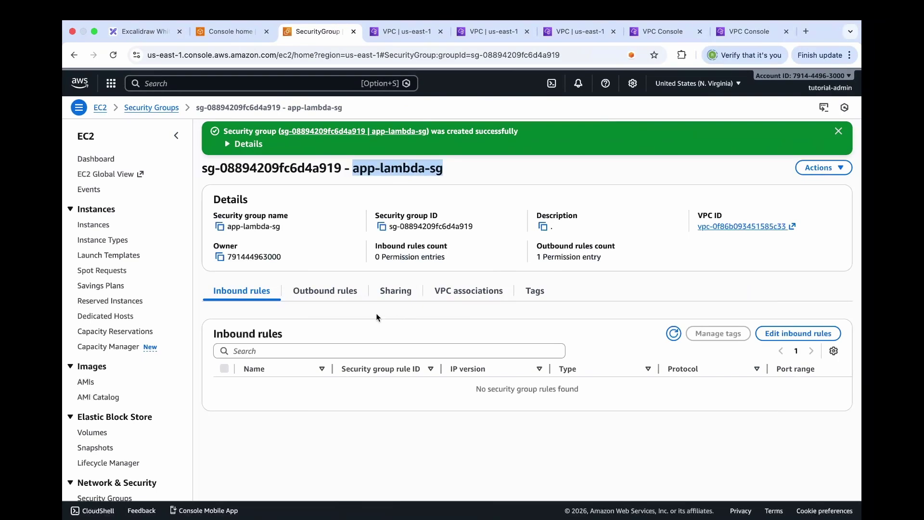
click(150, 33)
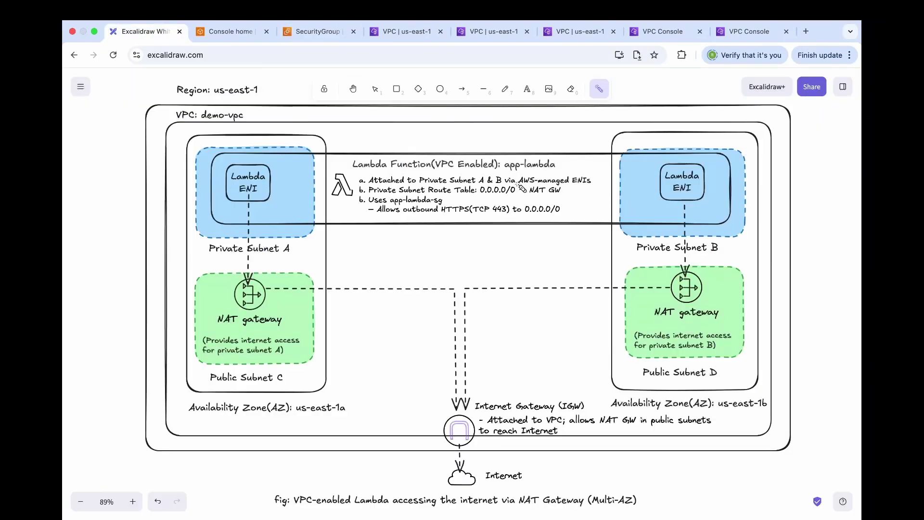
drag(441, 172, 571, 177)
drag(508, 171, 569, 172)
drag(270, 265, 290, 250)
- Return to the AWS console home, search for lambda and open the Lambda service in a separate tab
click(232, 33)
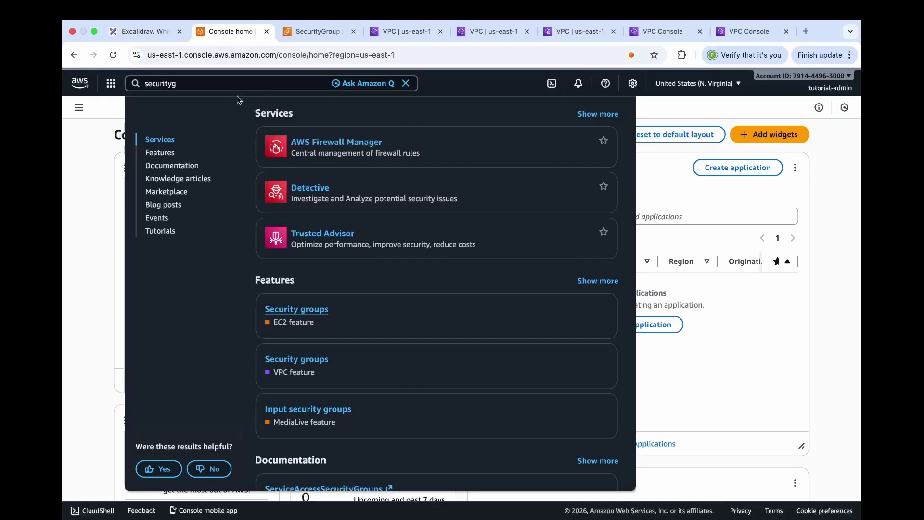
double_click(222, 85)
text(lambda)
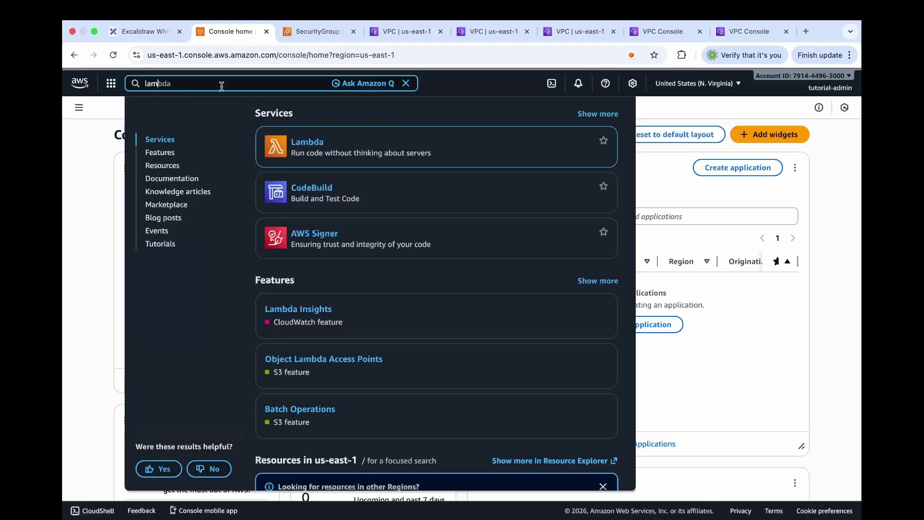
super+click(300, 147)
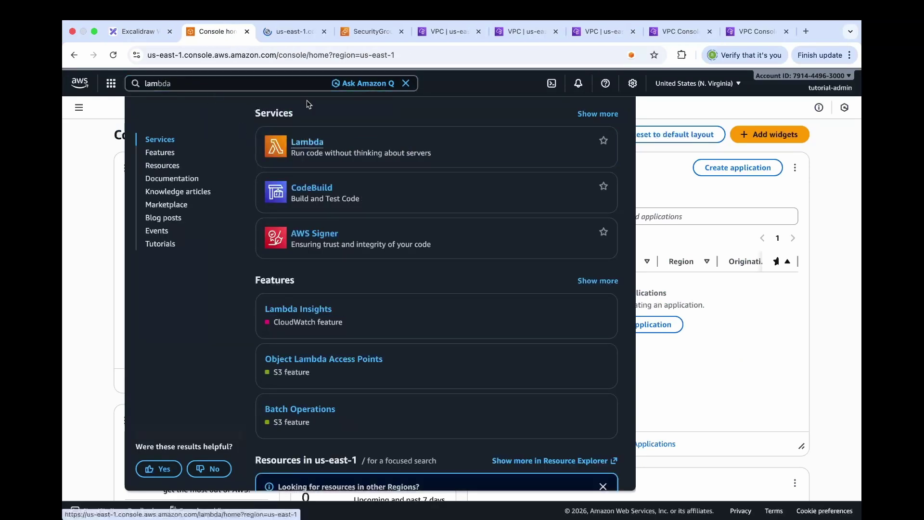
click(295, 34)
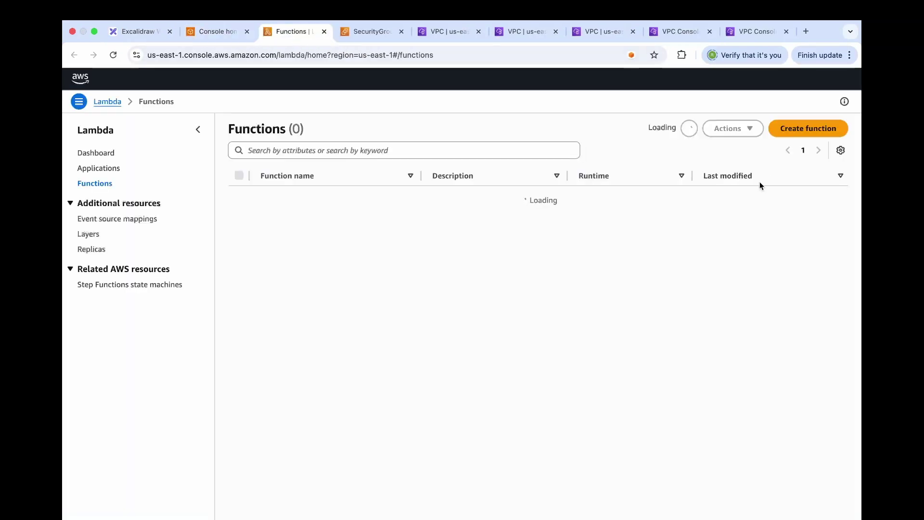
- Start creating a Lambda function authored from scratch and name it app-lambda
click(802, 136)
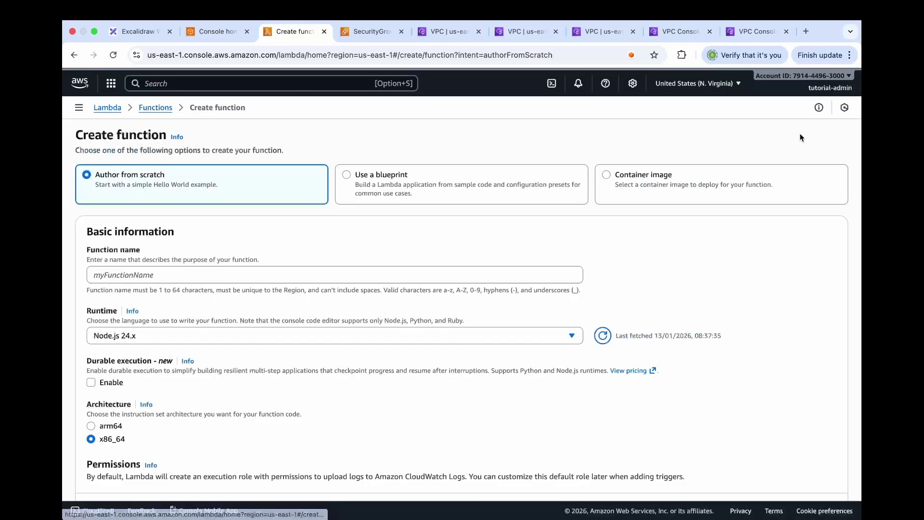
click(187, 275)
click(167, 320)
scroll(114, 288, down, 2)
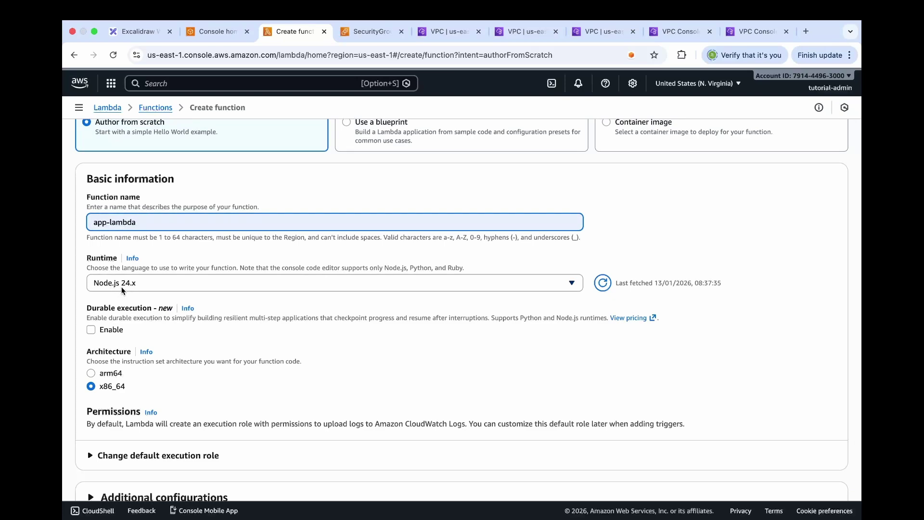
- Enable VPC networking in the function's additional configurations and select demo-vpc (10.0.0.0/16) as its VPC
scroll(143, 308, down, 3)
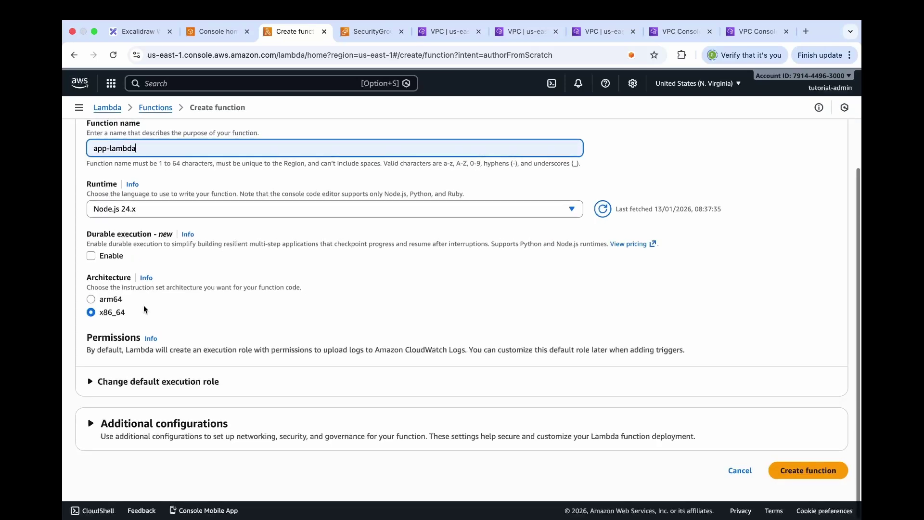
click(91, 425)
scroll(90, 423, down, 8)
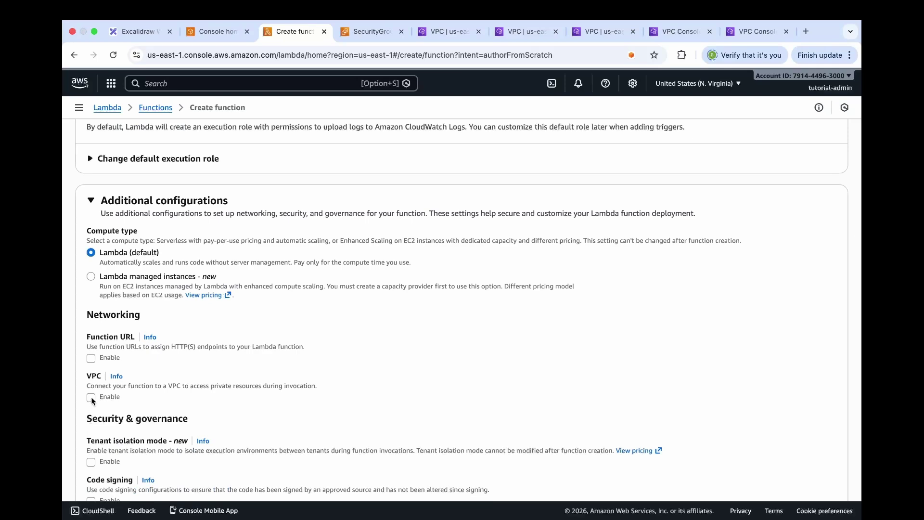
click(91, 398)
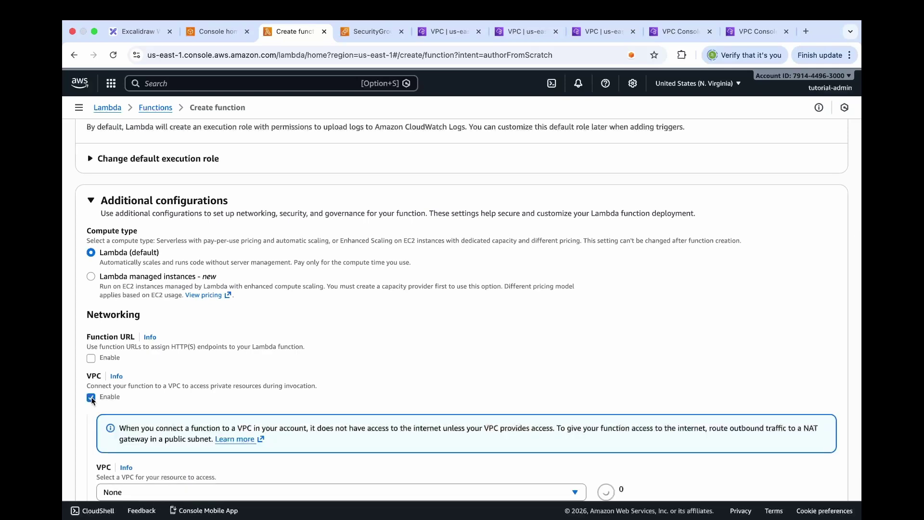
scroll(106, 385, down, 3)
click(137, 334)
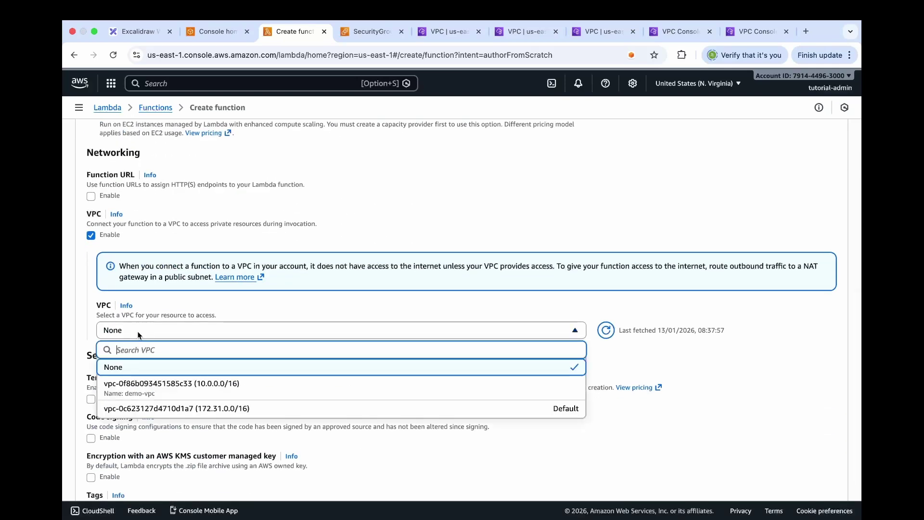
click(175, 393)
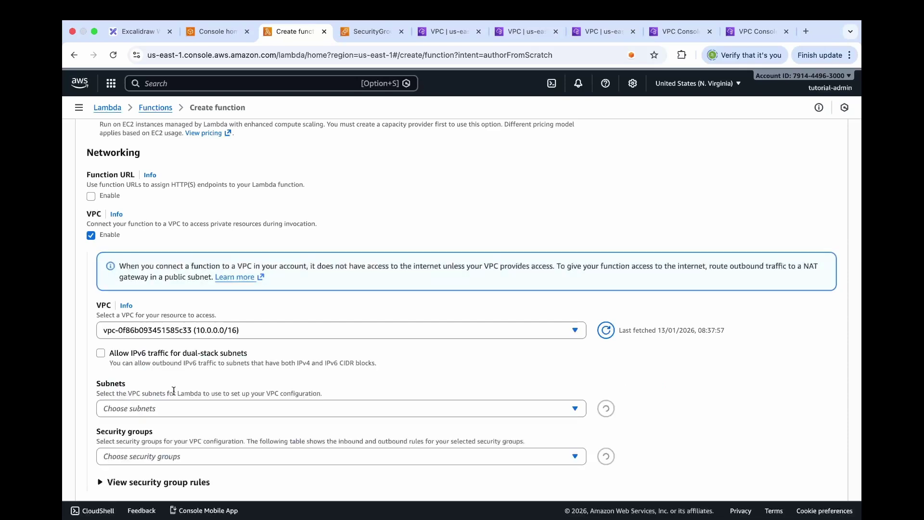
scroll(174, 393, down, 2)
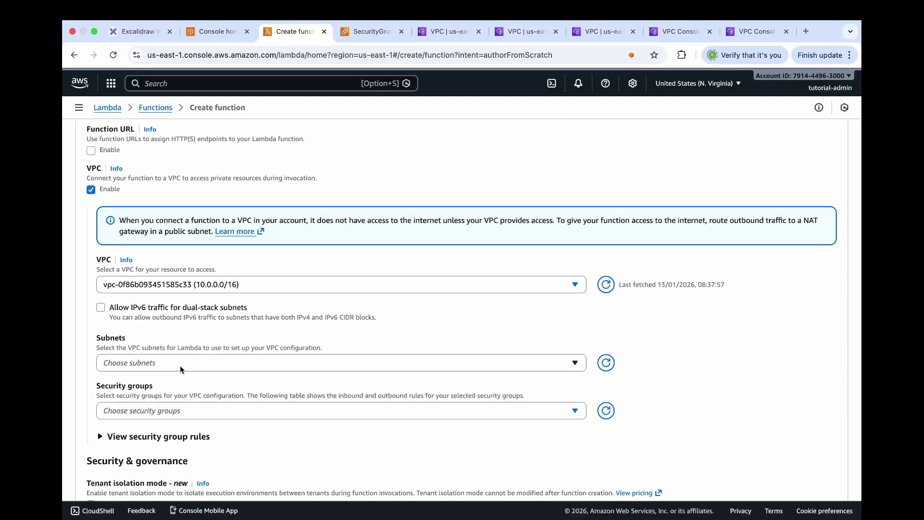
- Select the private subnets demo-subnet-private2-us-east-1b and demo-subnet-private1-us-east-1a for the function's VPC configuration
click(180, 365)
text(pri)
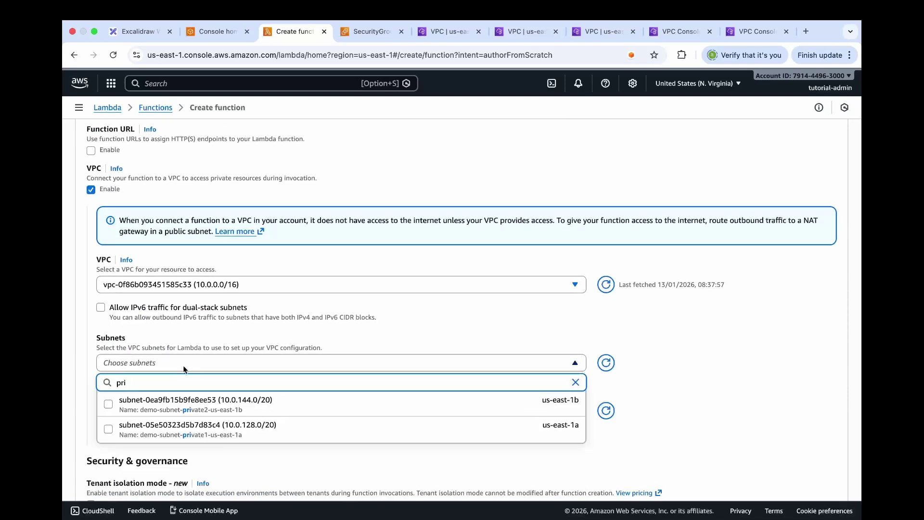
click(109, 406)
click(108, 428)
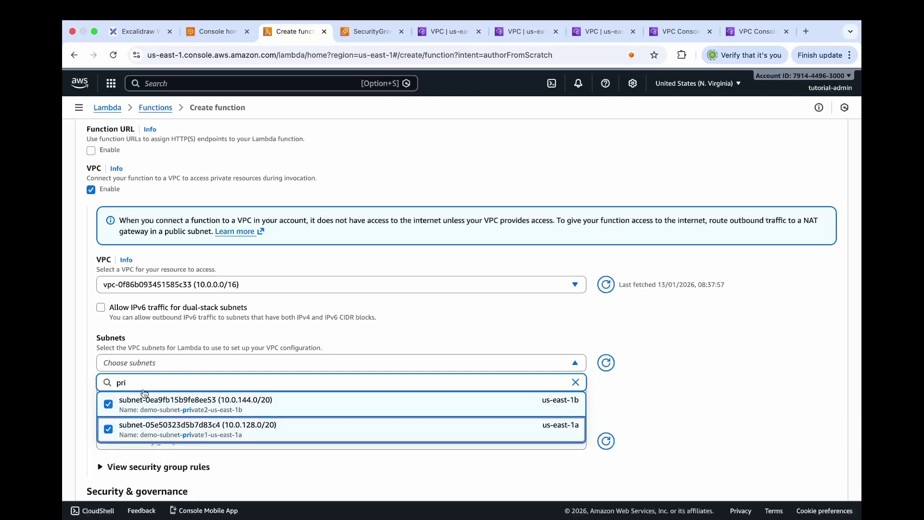
scroll(144, 394, down, 3)
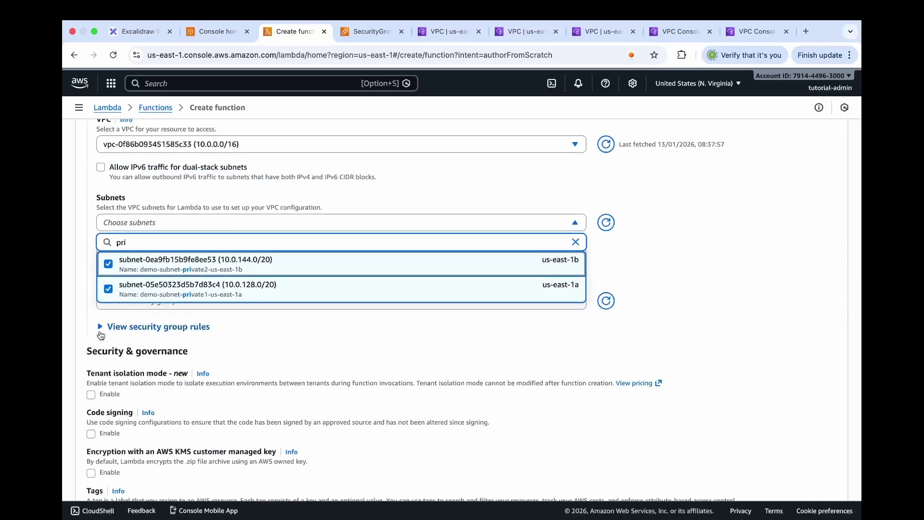
click(115, 316)
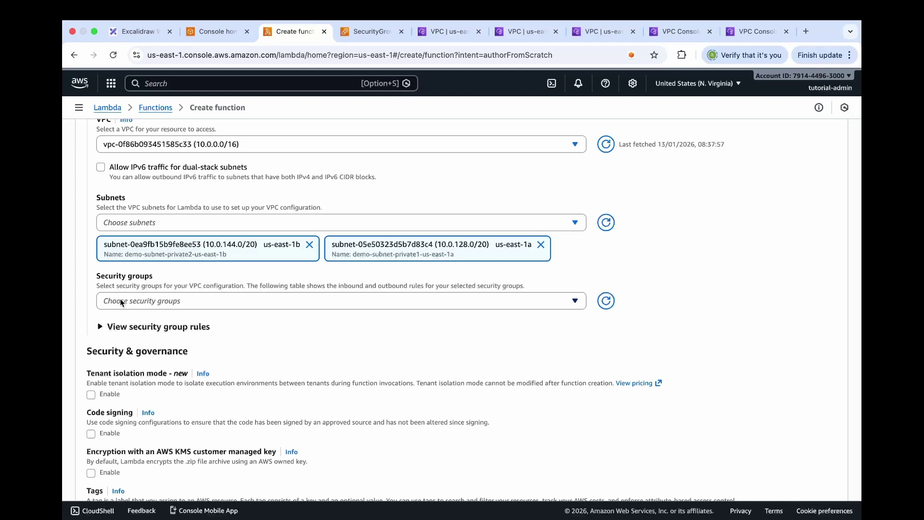
- Assign the app-lambda-sg security group to the function's VPC configuration and create the function
click(121, 302)
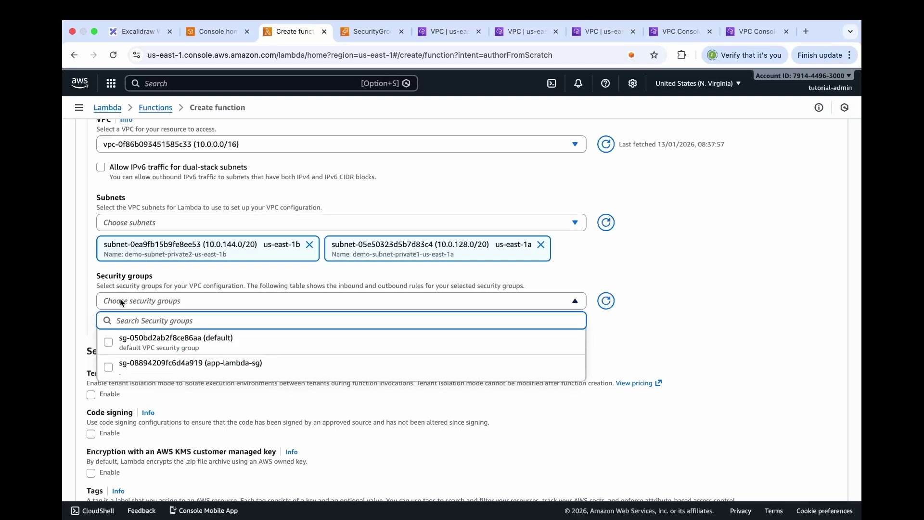
click(109, 367)
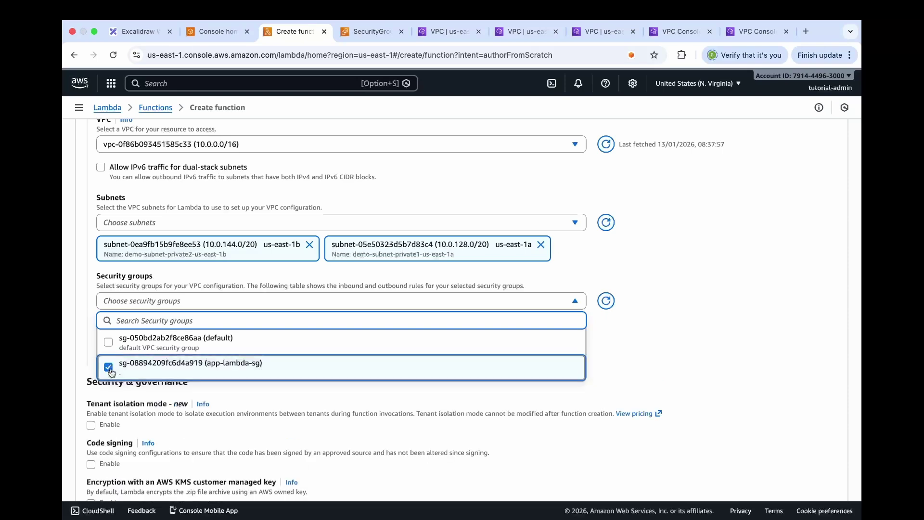
click(84, 369)
scroll(86, 369, down, 3)
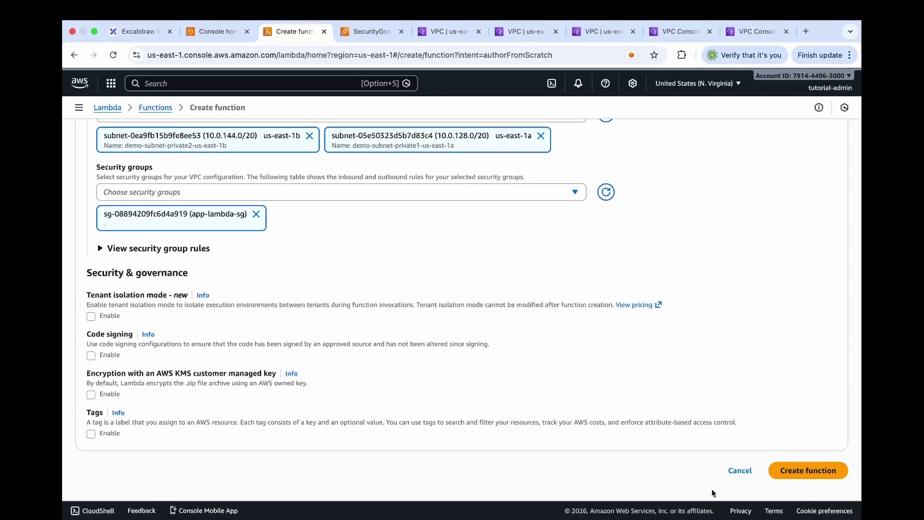
click(796, 481)
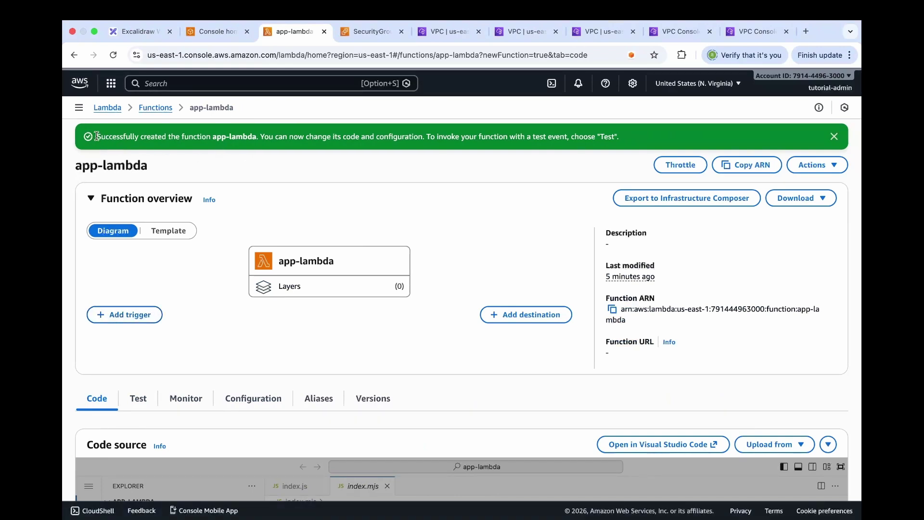
drag(96, 136, 228, 137)
scroll(243, 324, down, 6)
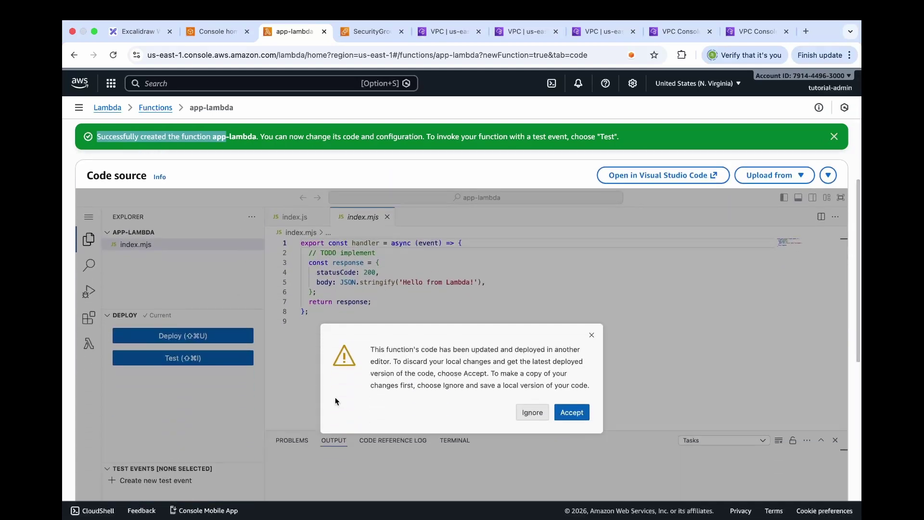
click(534, 413)
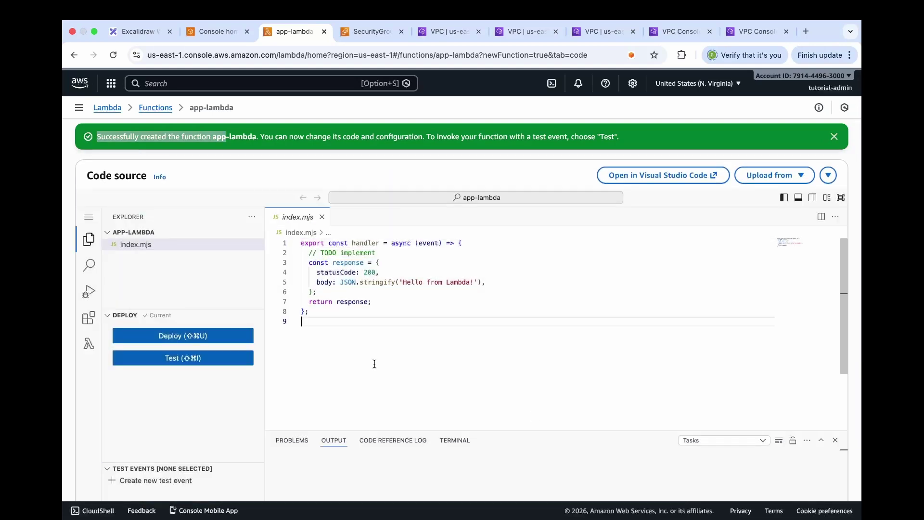
key(super+a)
text(import https from "https";   export const handler = async () => {   return new Promise((resolve, reject) => {     https.get("https://jsonplaceholder.typicode.com/todos/1", (res) => {       let data = "";        res.on("data", chunk => data += chunk);       res.on("end", () => {         console.log("Response from internet:", data);         resolve({           statusCode: 200,           body: data         });       });     }).on("error", (err) => {       console.error("Error:", err);       resolve({         statusCode: 500,         body: "Error reaching internet: " + err.message       });     });   }); };)
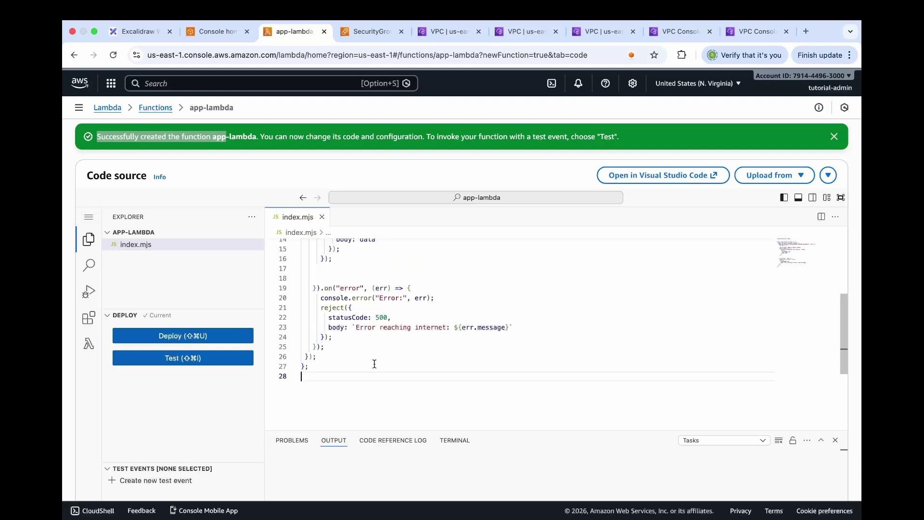
- Review the handler code in index.mjs, examining the request URL, the resolve block's statusCode and body, and the data variable
scroll(374, 364, up, 10)
scroll(375, 364, down, 4)
scroll(375, 364, down, 2)
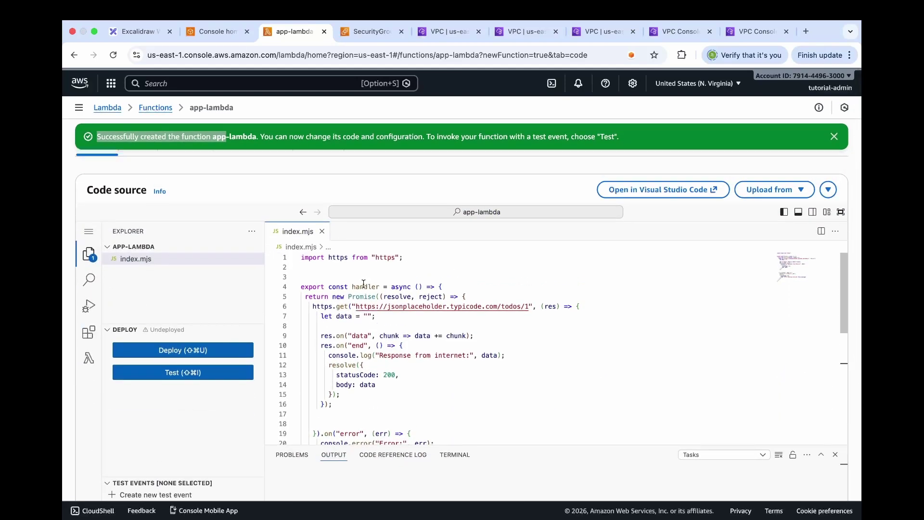
click(328, 277)
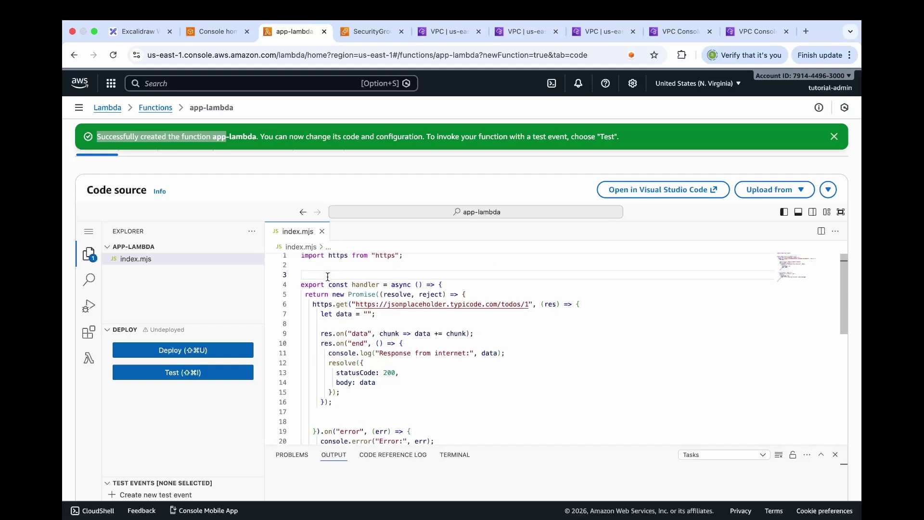
scroll(415, 301, down, 3)
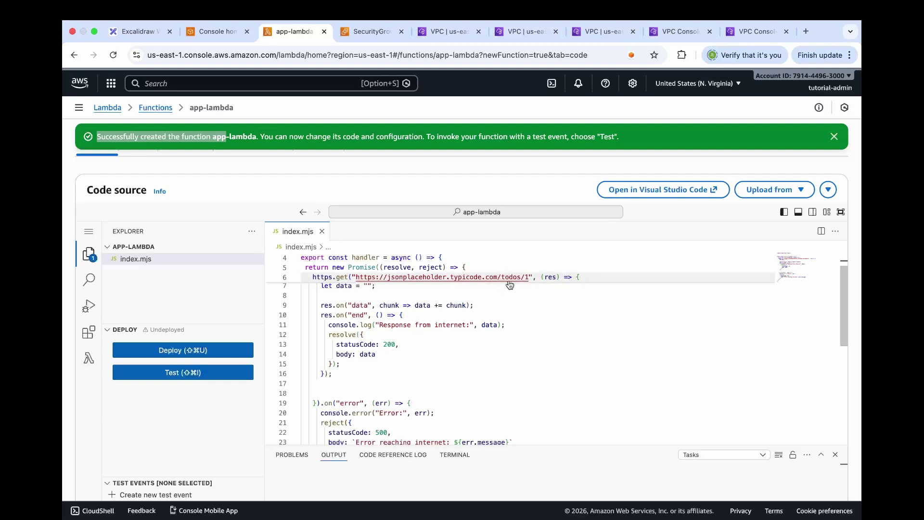
scroll(418, 348, up, 1)
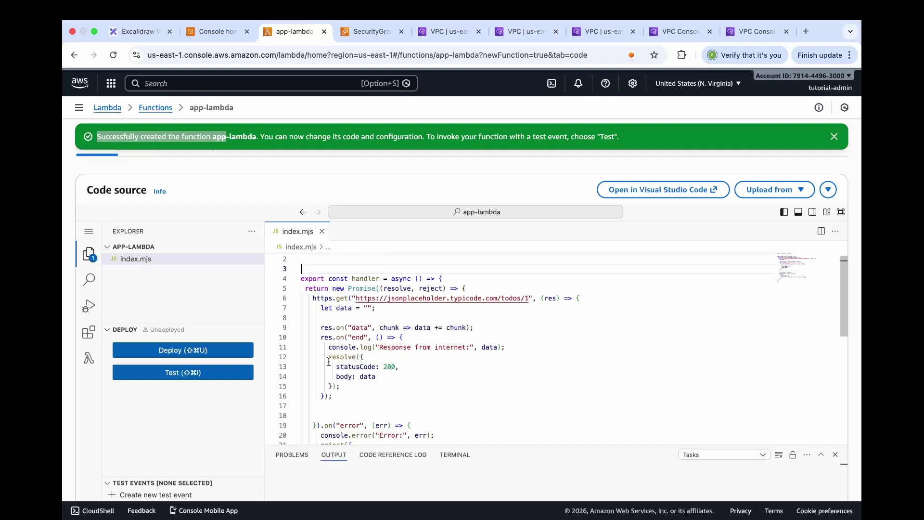
drag(328, 358, 350, 389)
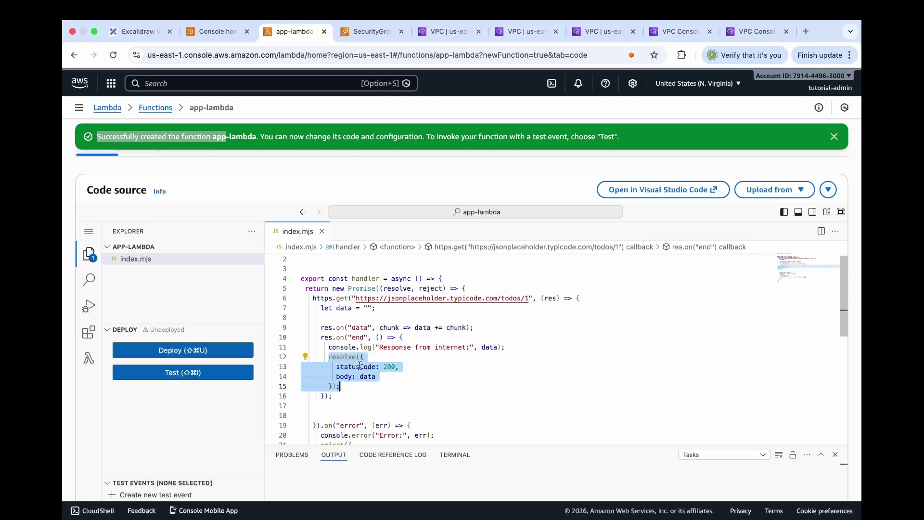
click(357, 366)
double_click(357, 365)
click(344, 376)
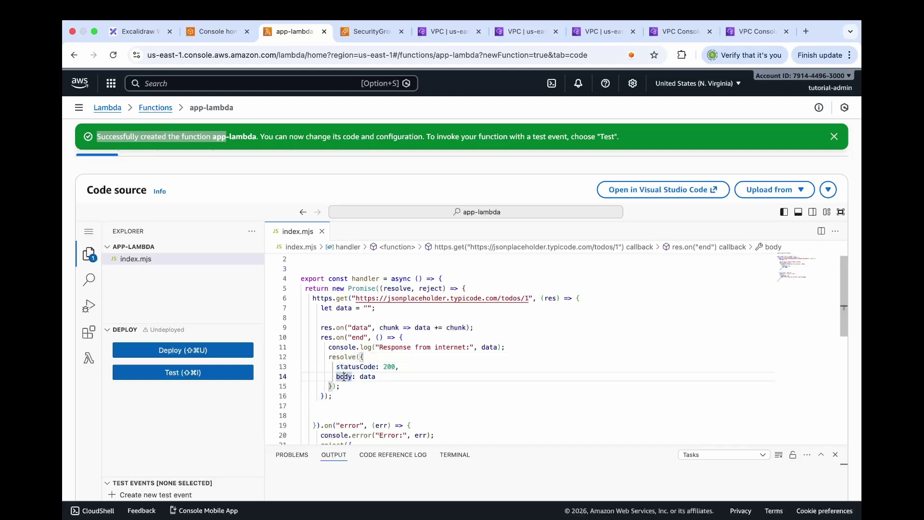
double_click(367, 376)
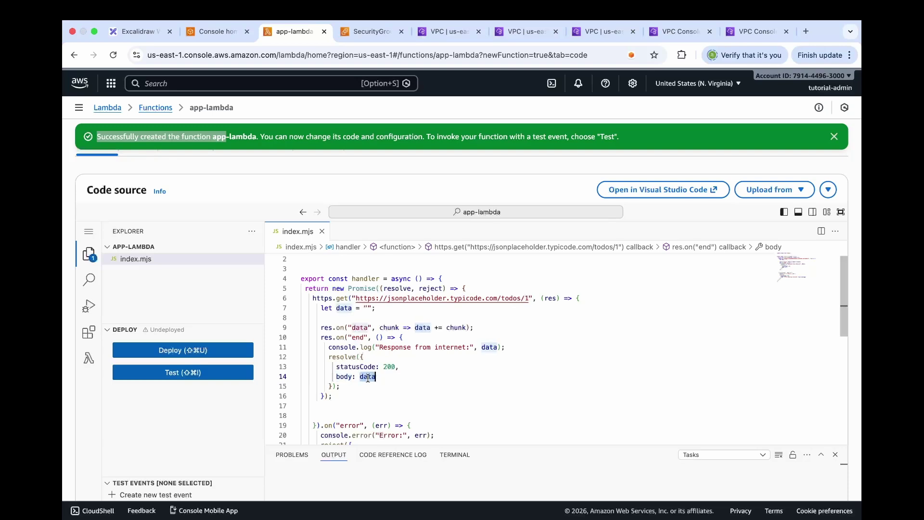
double_click(347, 309)
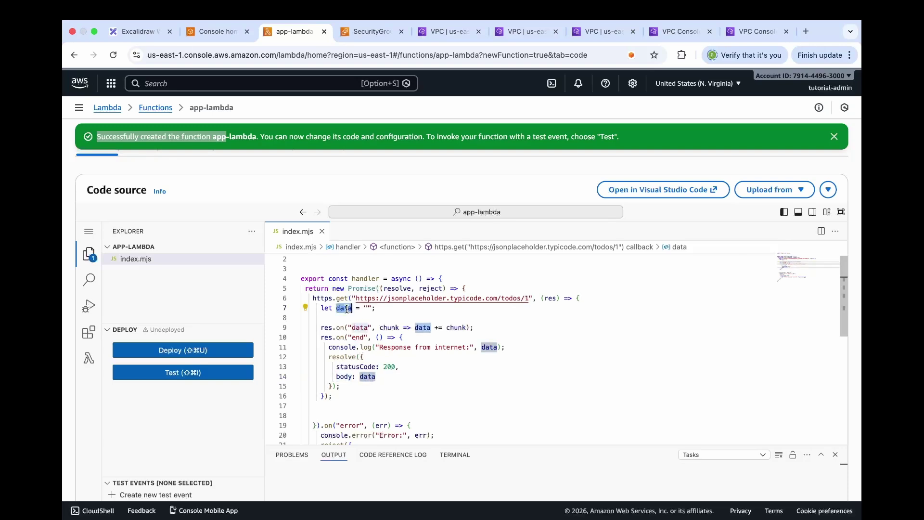
- Deploy the updated app-lambda code and run the function with a new synchronous test event
click(223, 350)
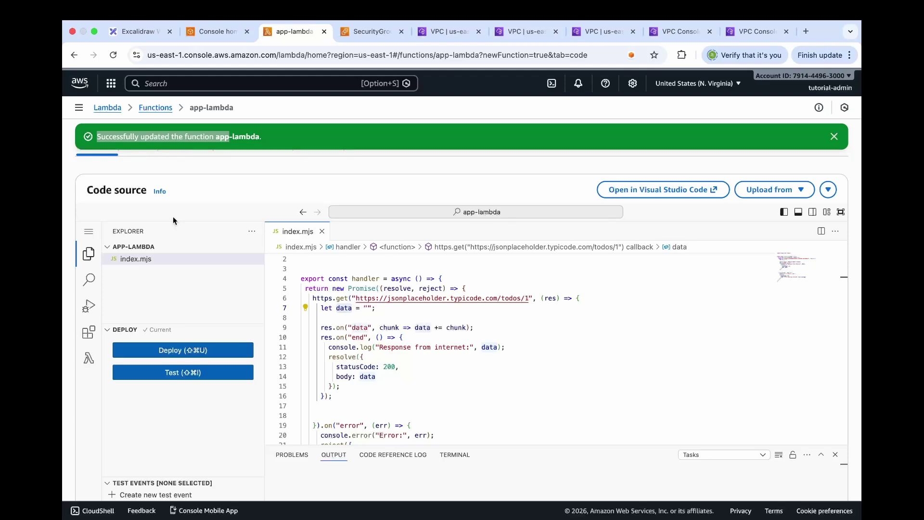
scroll(172, 216, up, 2)
click(138, 186)
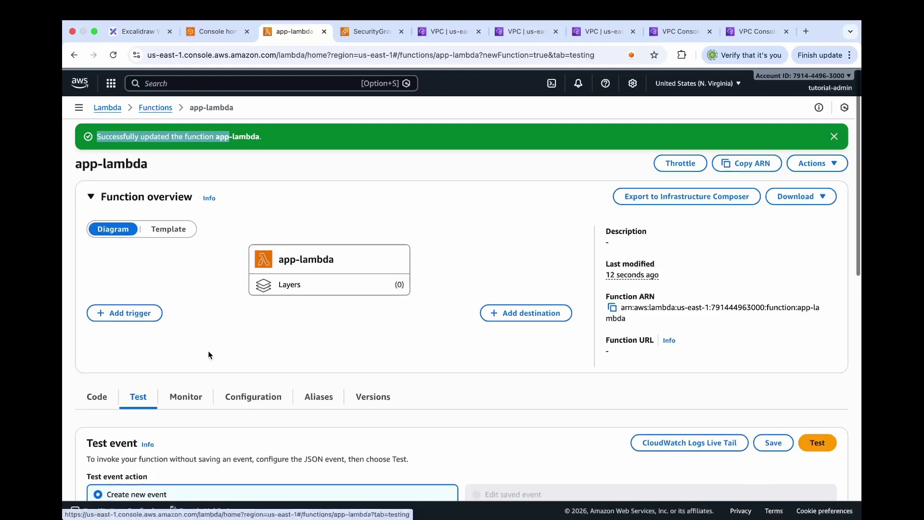
scroll(533, 412, down, 3)
click(818, 295)
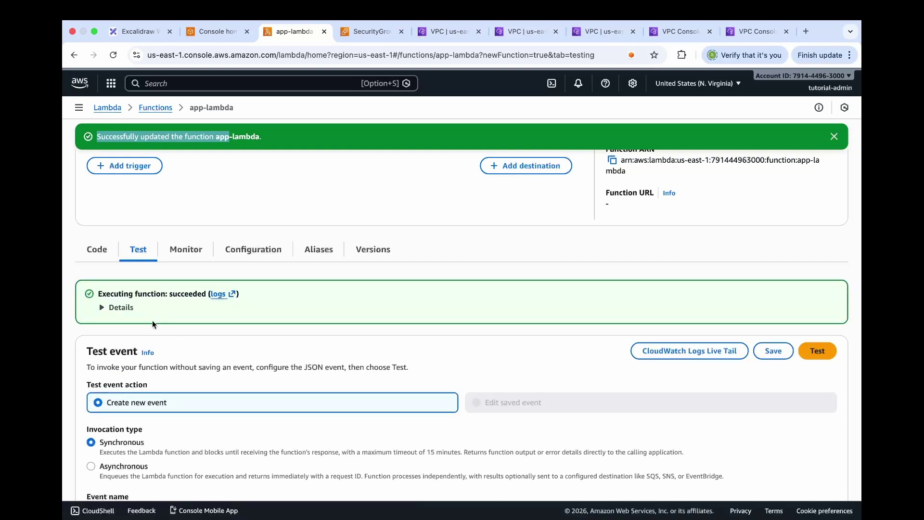
- Expand the test execution details, examine the returned status code and body, and collapse the details again
drag(97, 294, 205, 296)
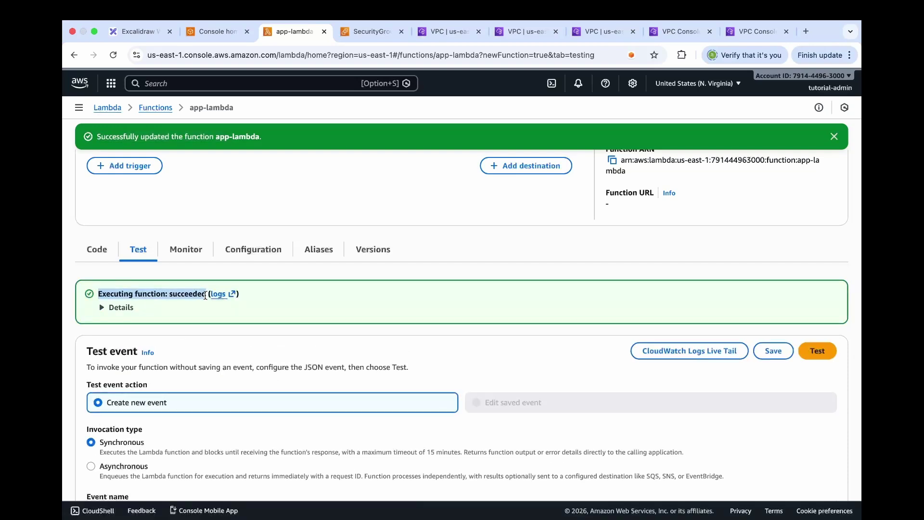
click(174, 308)
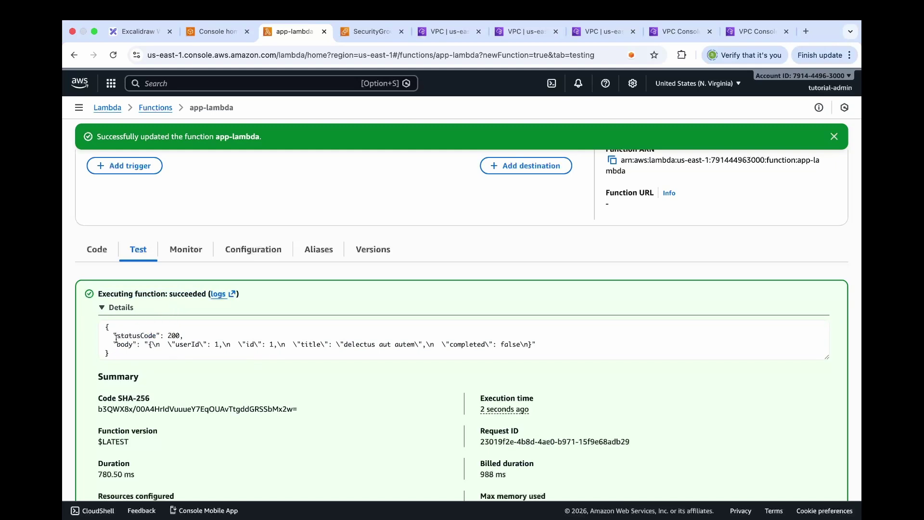
drag(114, 336, 202, 336)
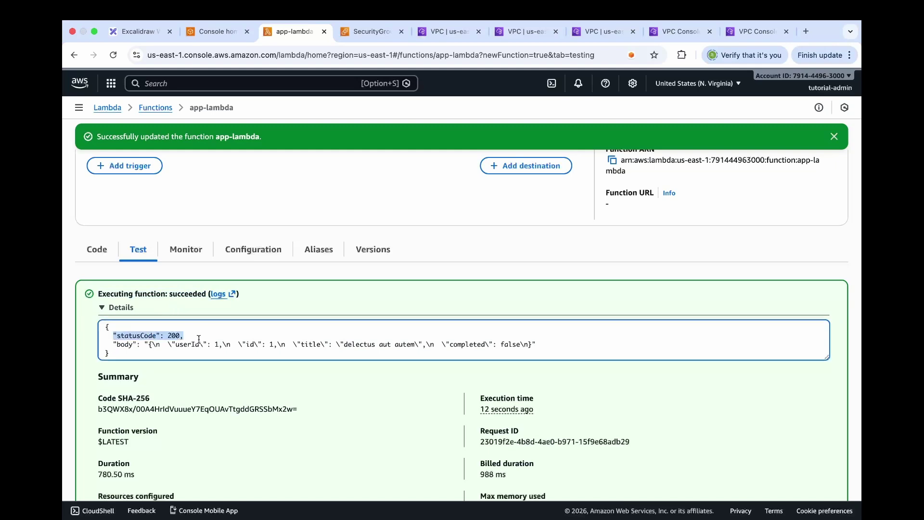
double_click(121, 345)
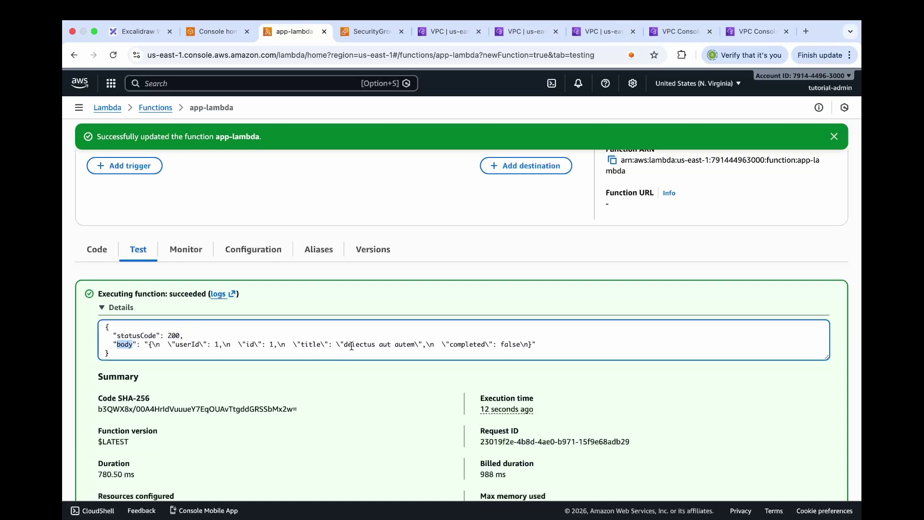
drag(344, 346, 494, 346)
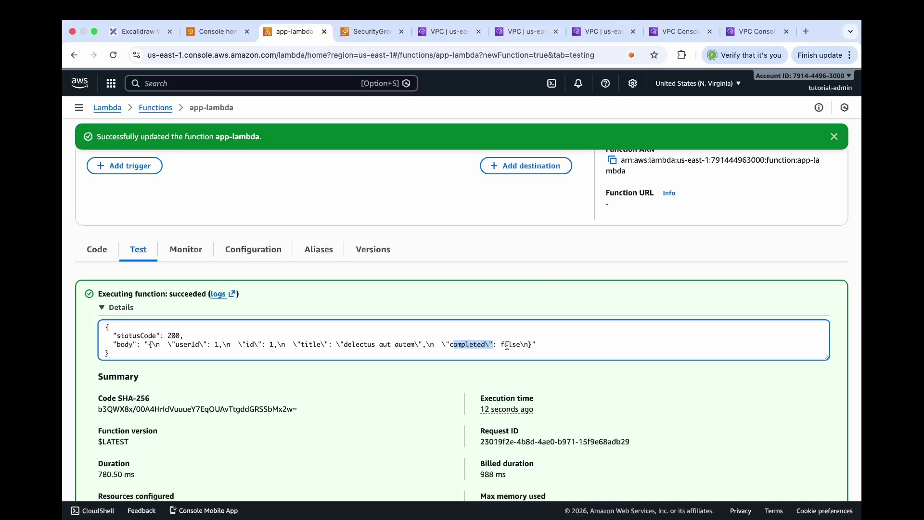
double_click(509, 345)
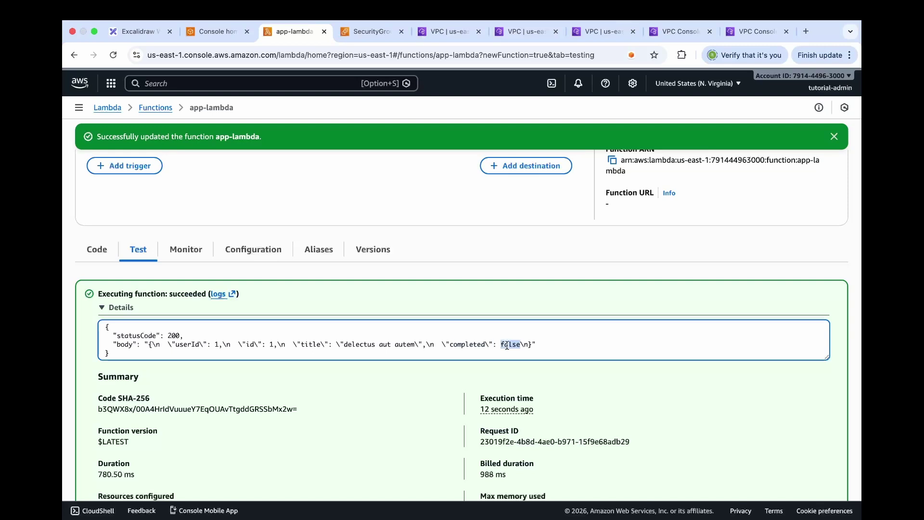
click(102, 308)
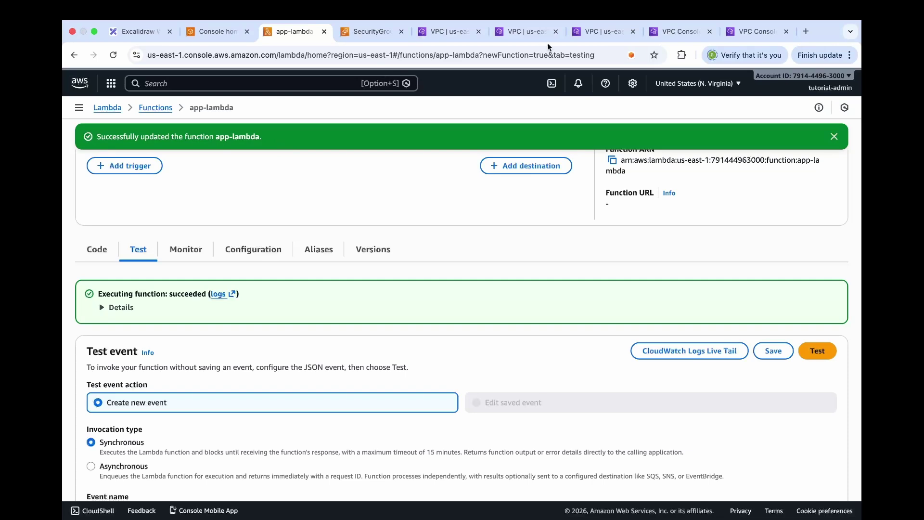
- Switch to the nat-gw-1 NAT gateway's details and delete the gateway, confirming with the word delete
click(675, 32)
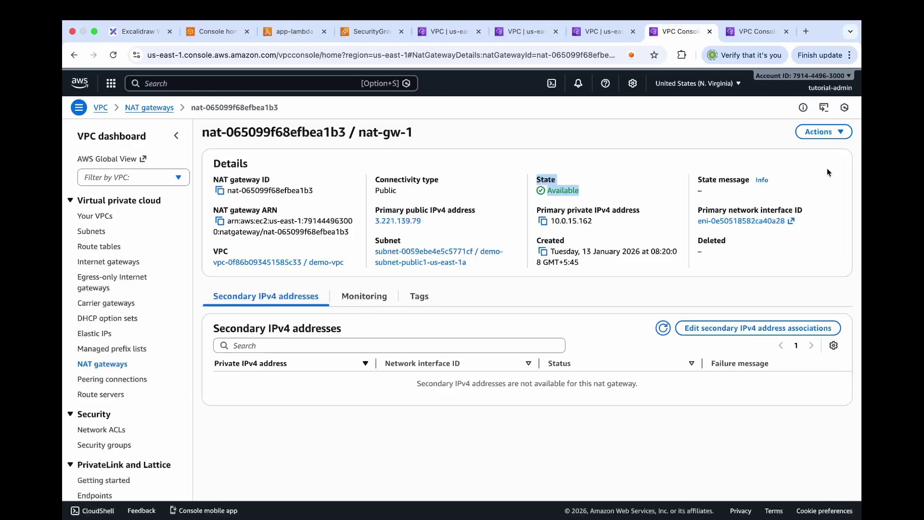
click(824, 132)
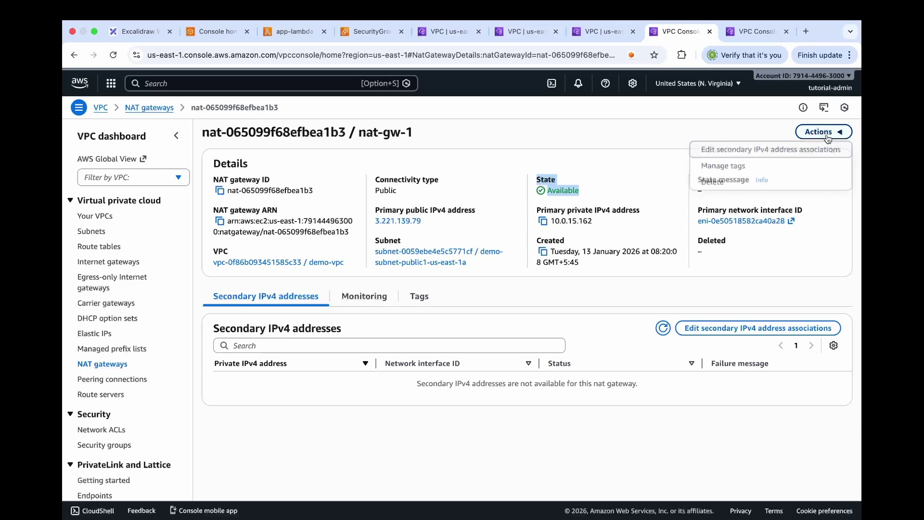
click(725, 189)
click(488, 355)
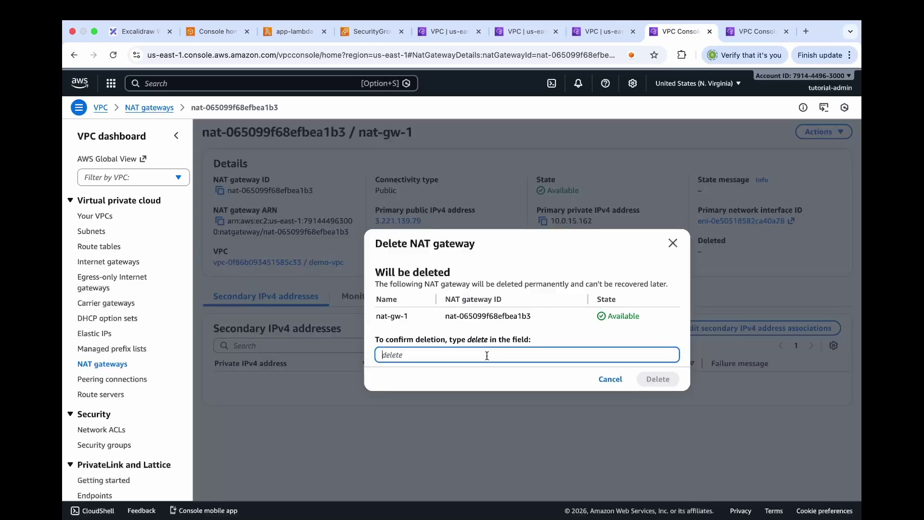
text(delete)
key(Return)
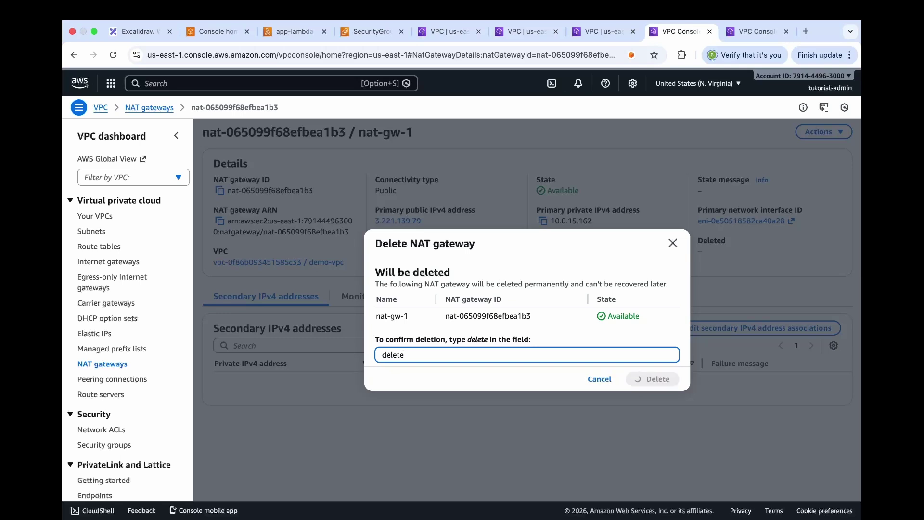
- Delete the nat-gw-2 NAT gateway, confirming with the word delete, and check the state of both gateways in the NAT gateways list
click(749, 38)
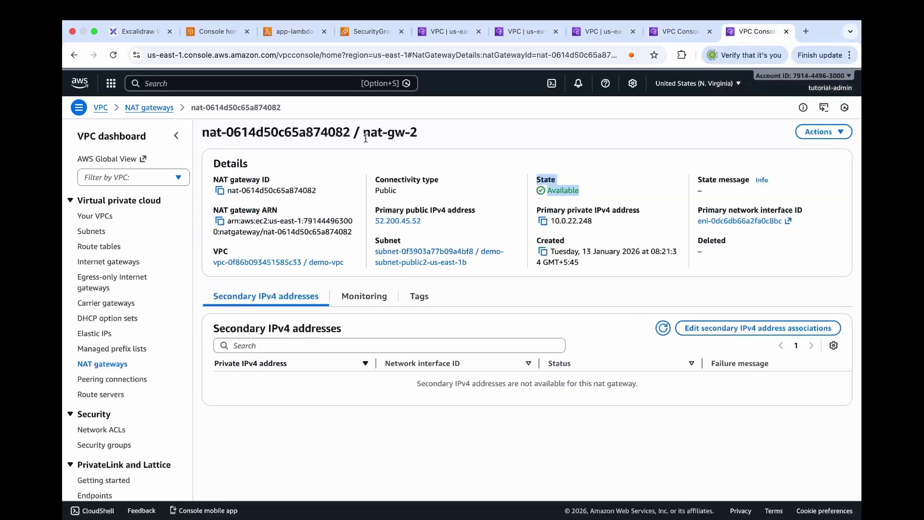
drag(364, 133, 437, 141)
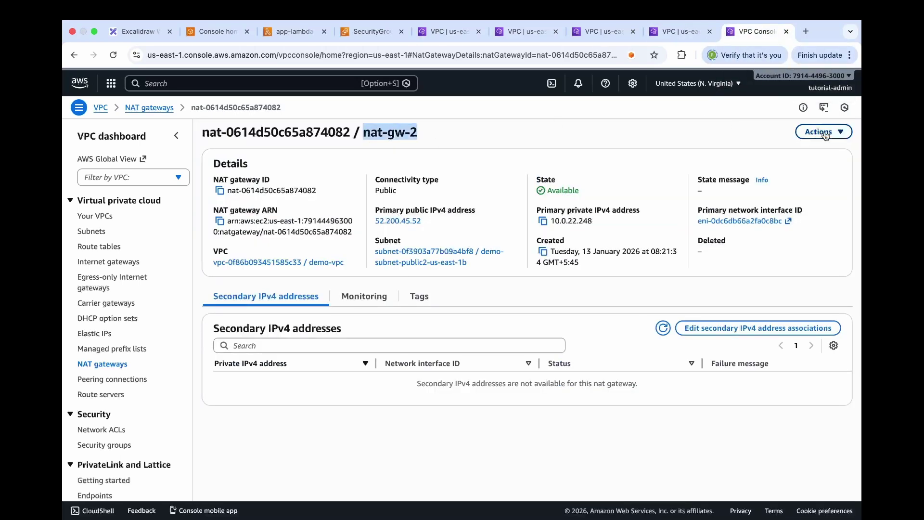
click(825, 134)
click(713, 183)
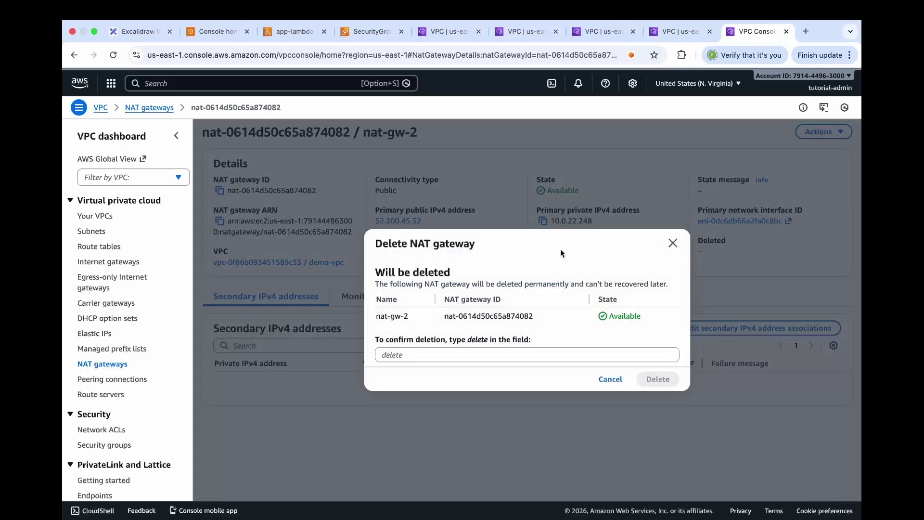
click(439, 354)
text(delete)
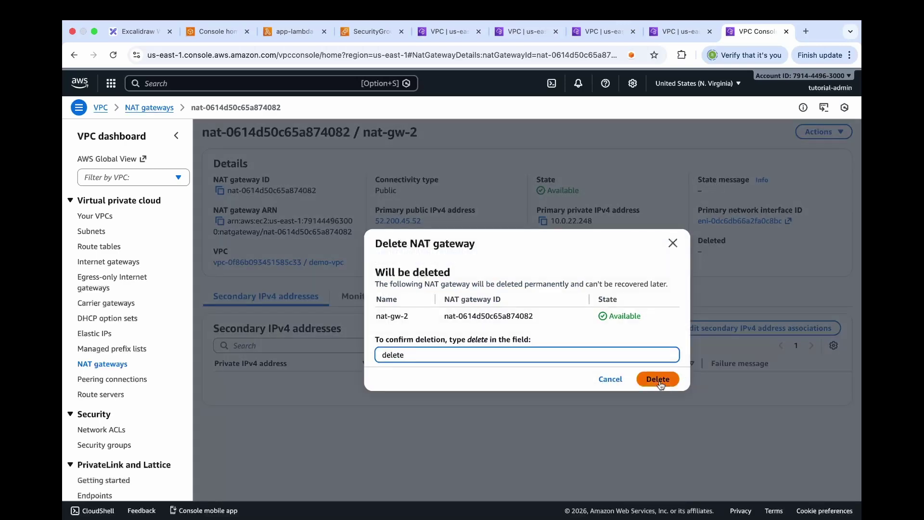
click(659, 380)
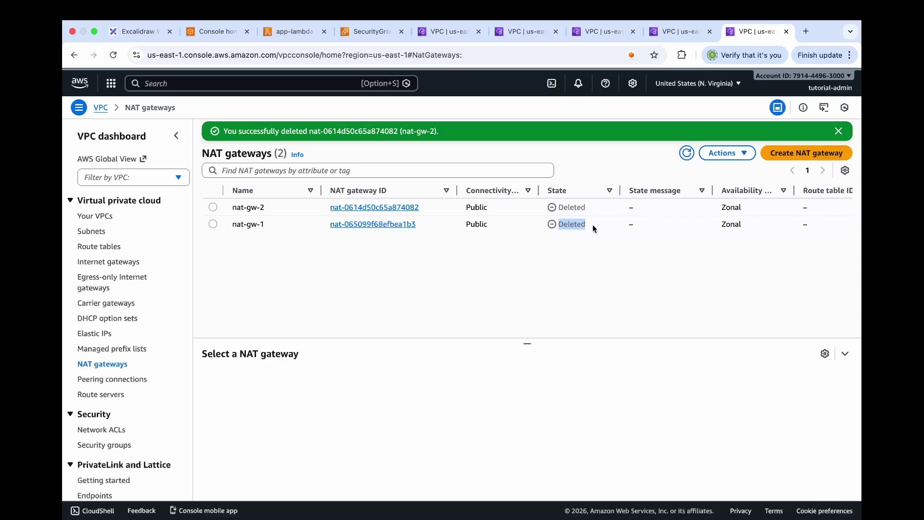
click(560, 224)
double_click(559, 207)
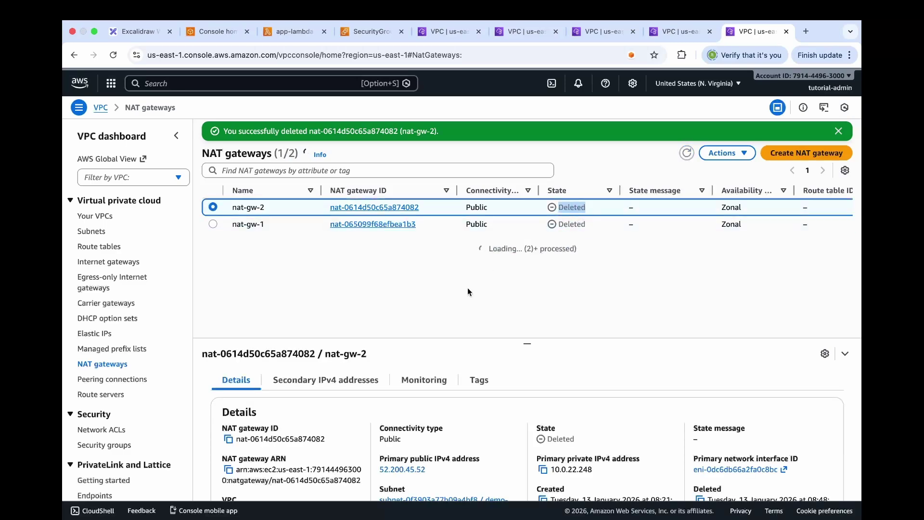
- Go to the VPC's Elastic IP addresses and open the details of 3.221.139.79 and 52.200.45.52 in separate browser tabs
click(444, 37)
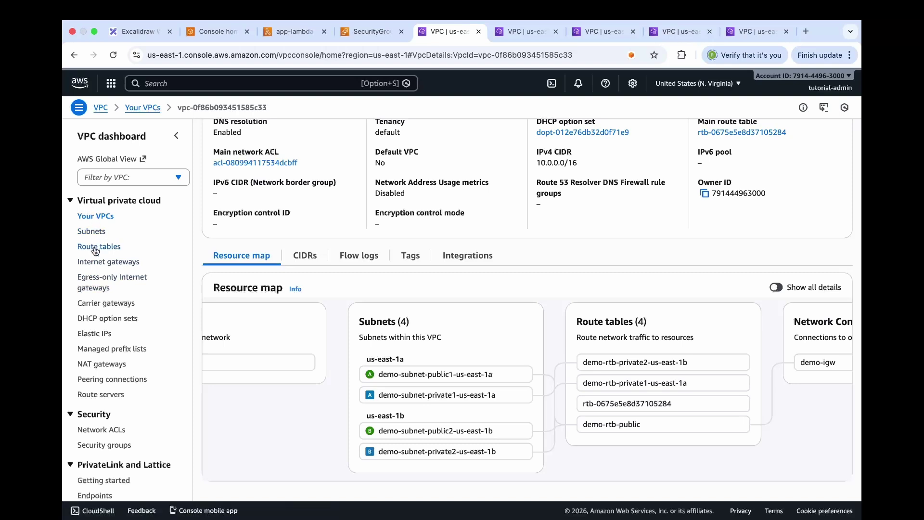
click(101, 335)
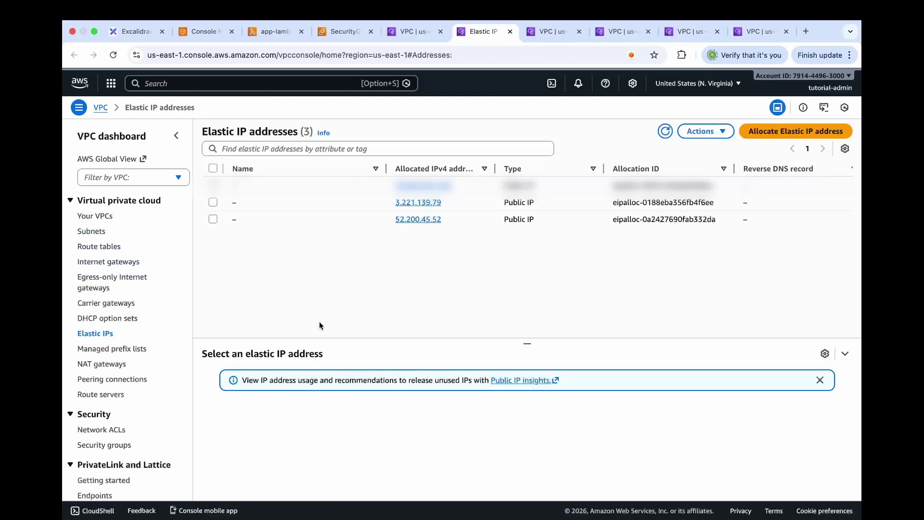
super+click(423, 204)
super+click(415, 220)
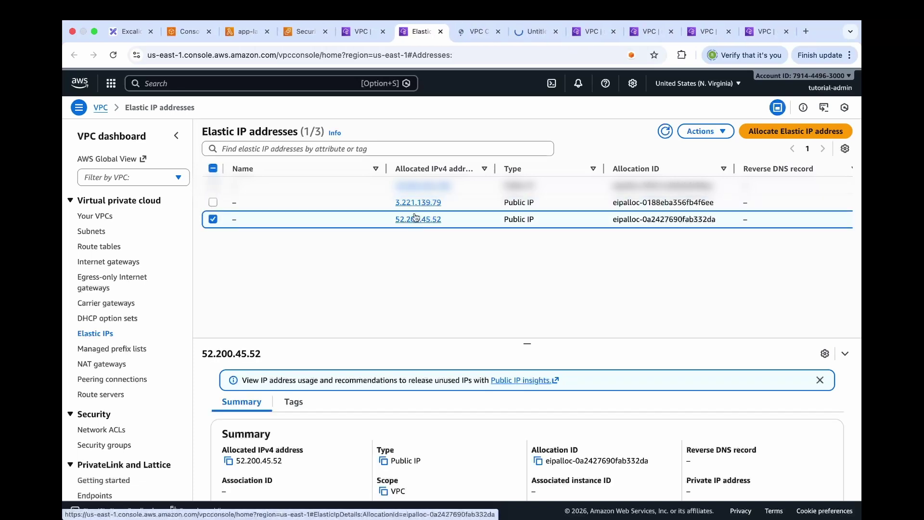
- Release the Elastic IP address 3.221.139.79 from its details page and confirm the release
click(478, 33)
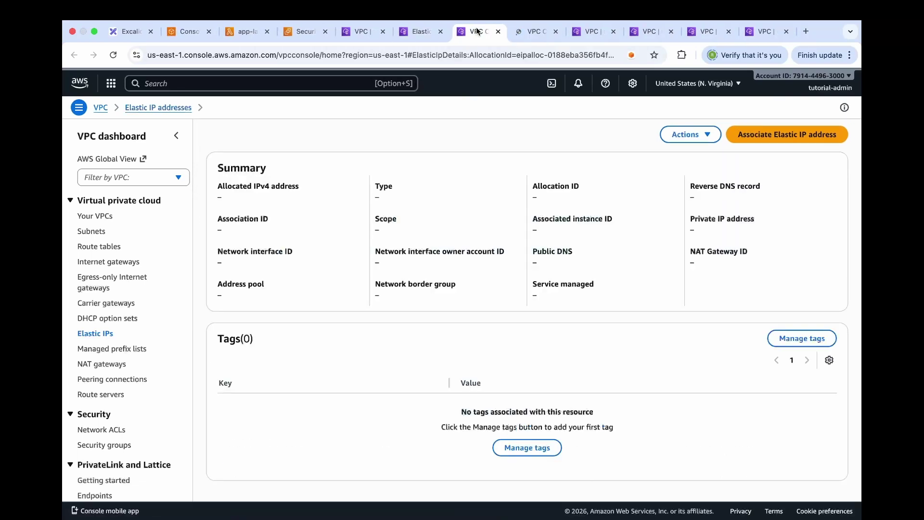
click(696, 139)
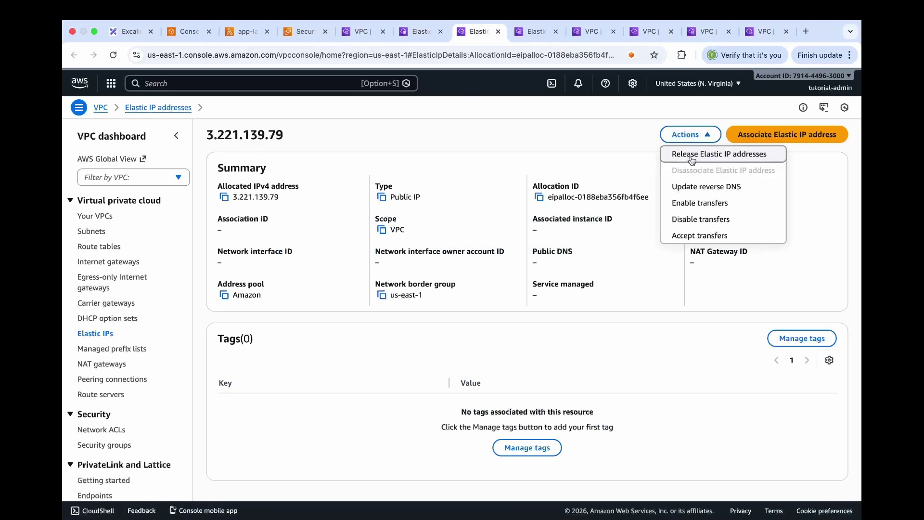
click(692, 154)
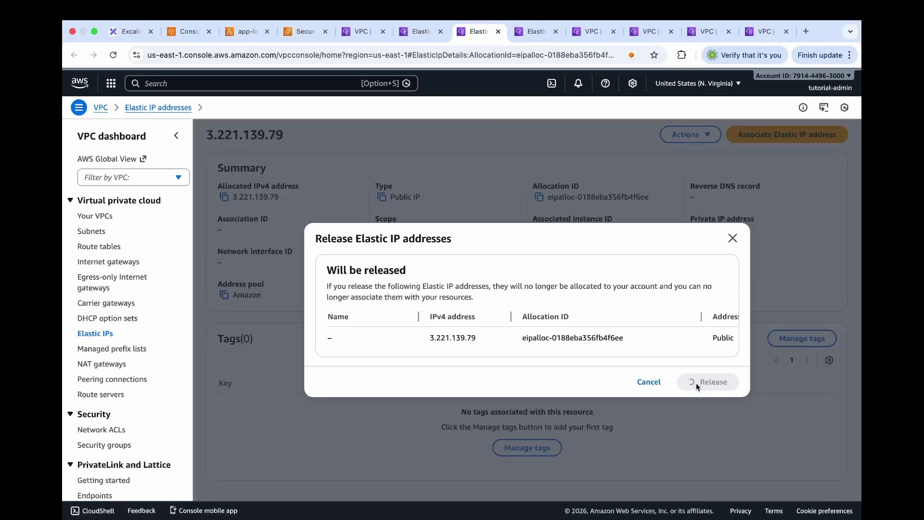
click(696, 383)
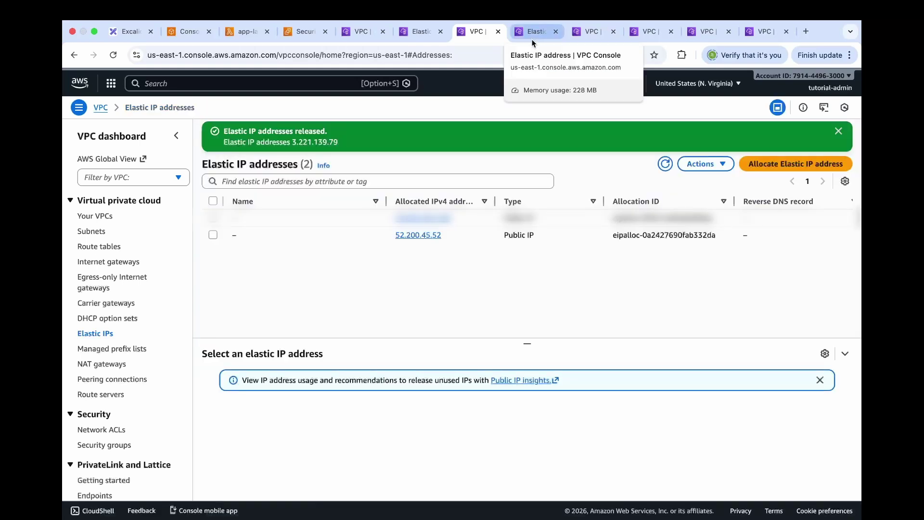
- Switch to the details of Elastic IP address 52.200.45.52 and release that address as well, confirming the release
click(532, 39)
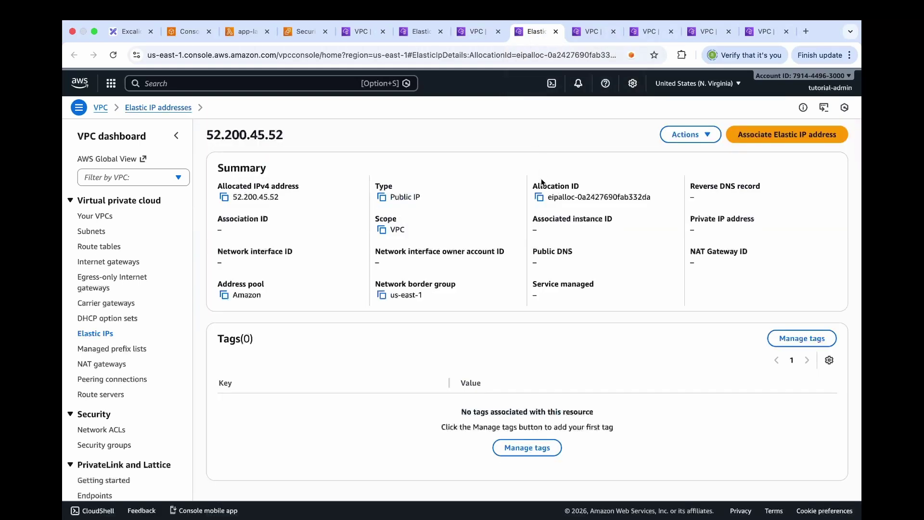
click(686, 137)
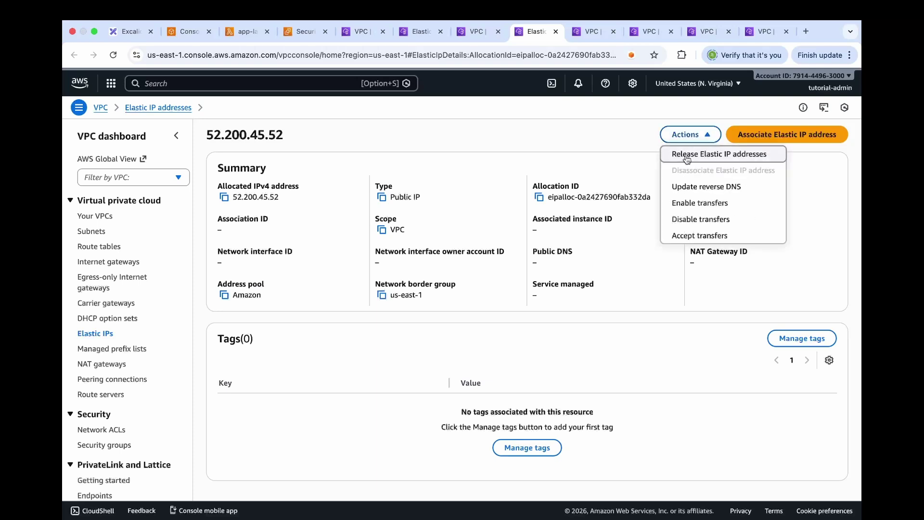
click(687, 155)
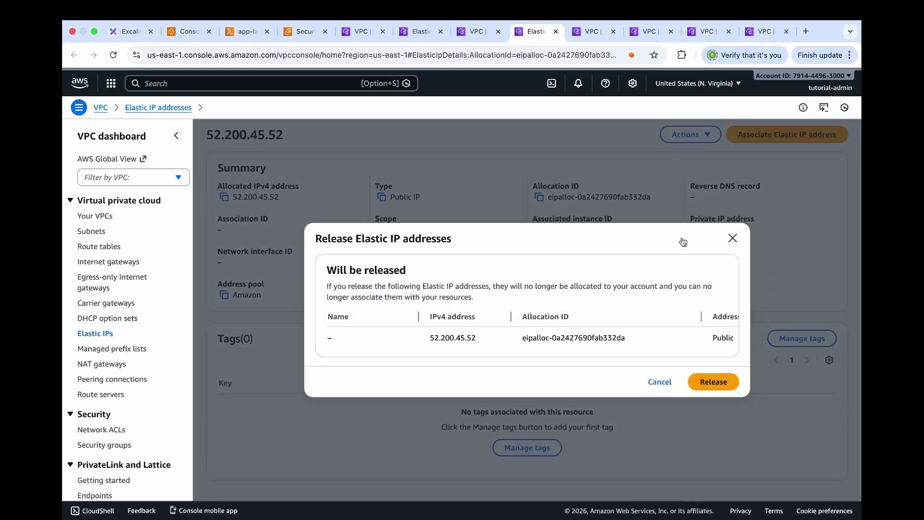
click(709, 385)
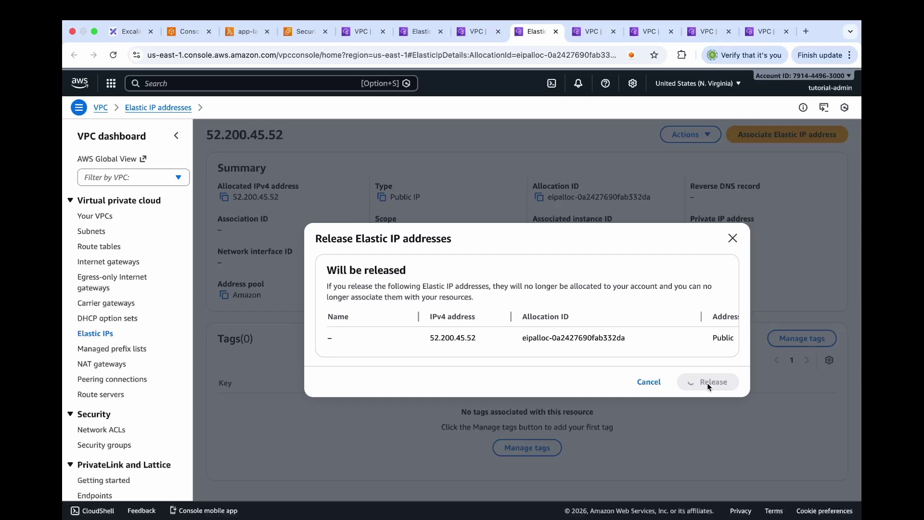